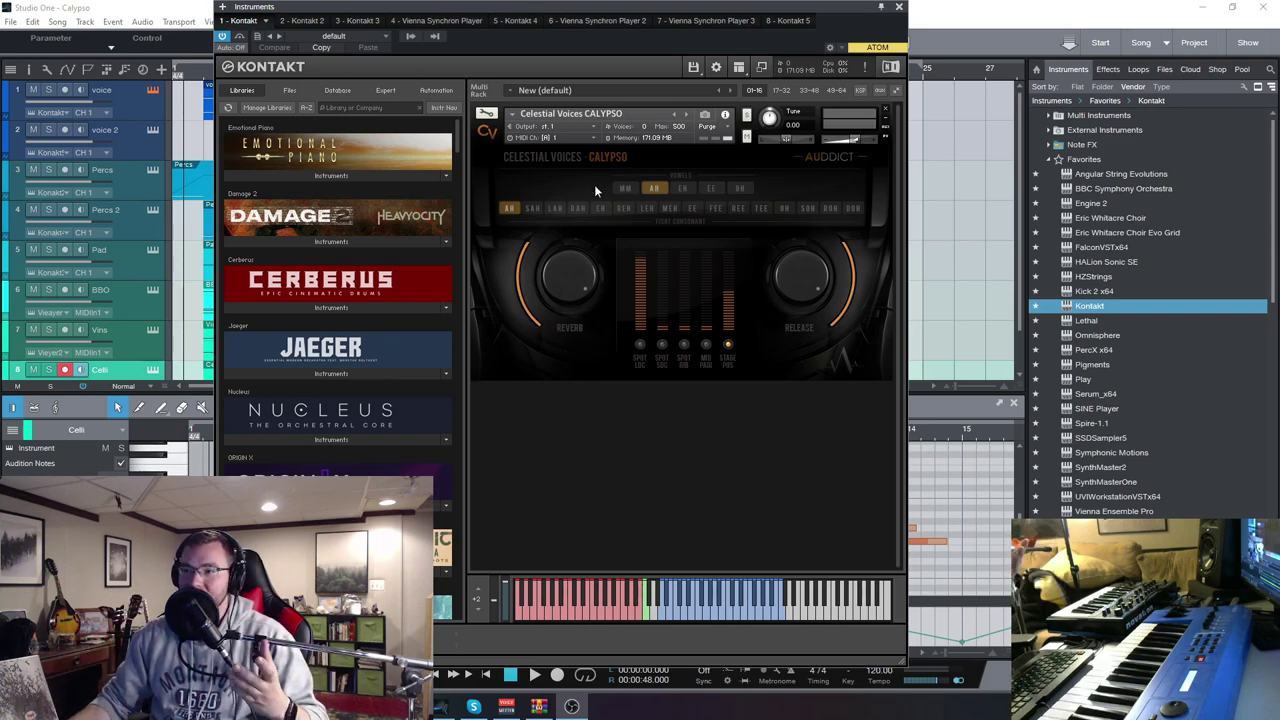
# Step: Play the song and inspect the Calypso instrument settings of the voice and voice 2 tracks
pyautogui.click(898, 6)
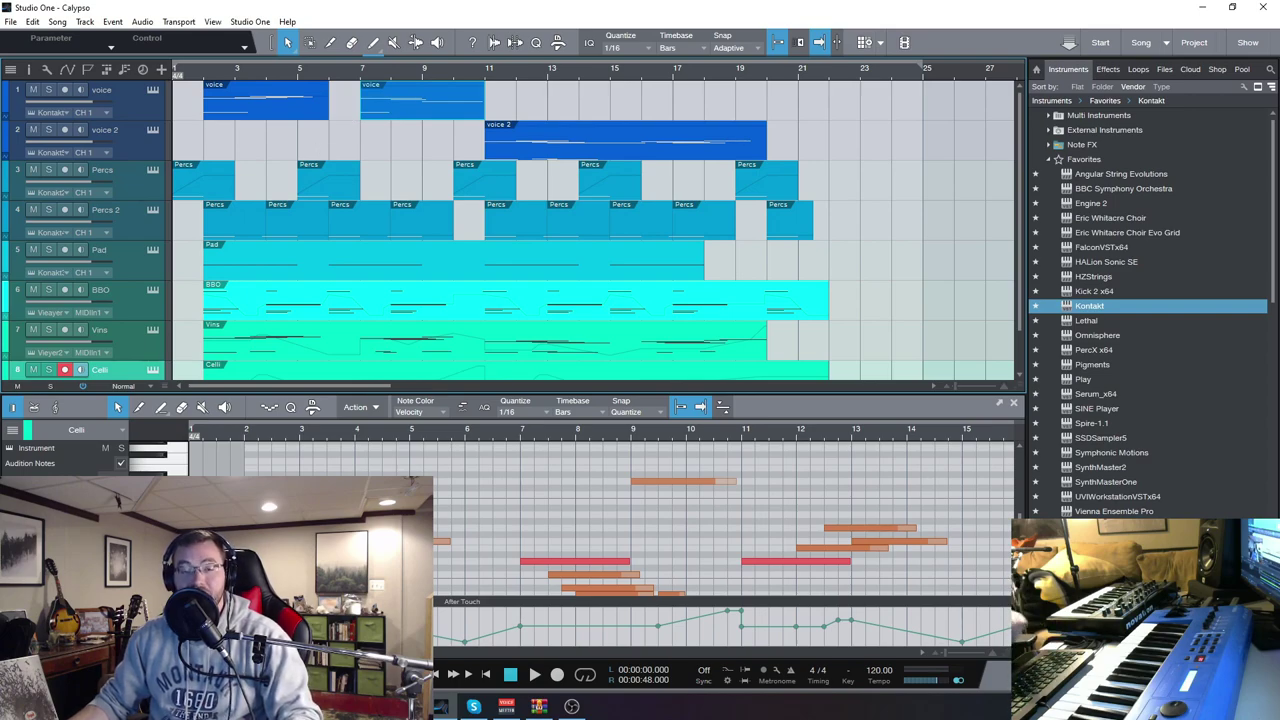
pyautogui.press('space')
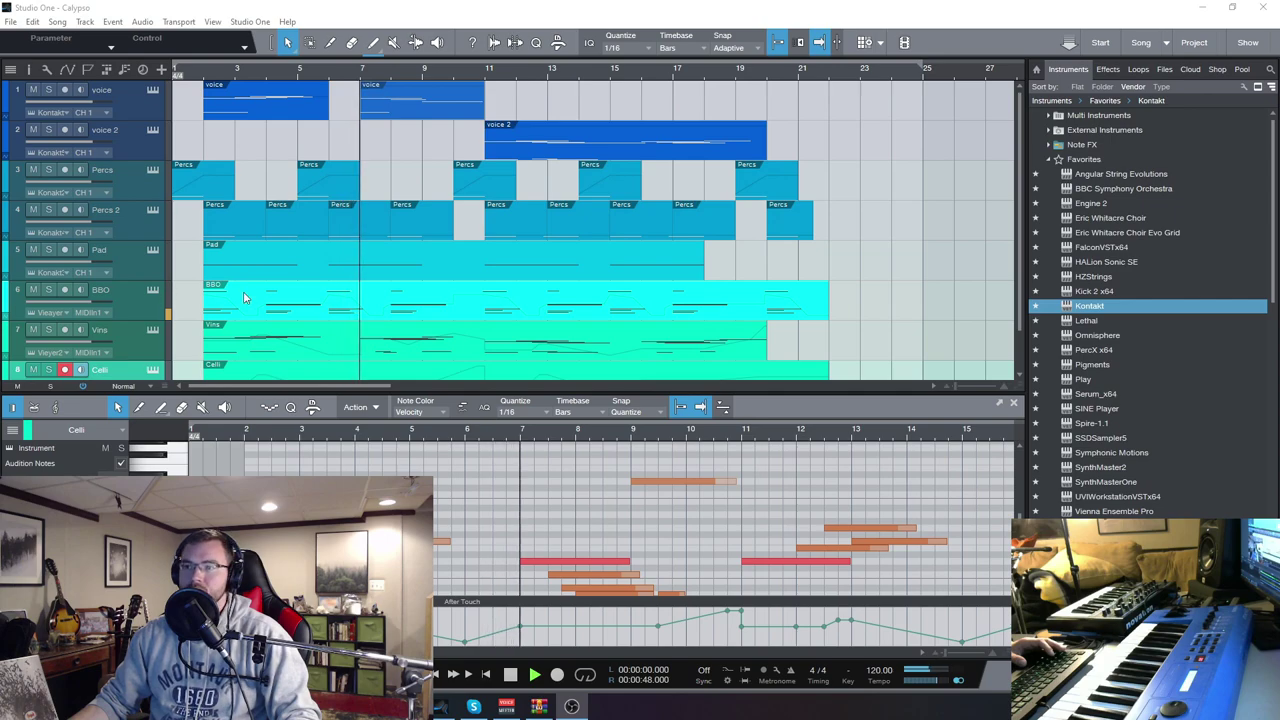
pyautogui.click(152, 89)
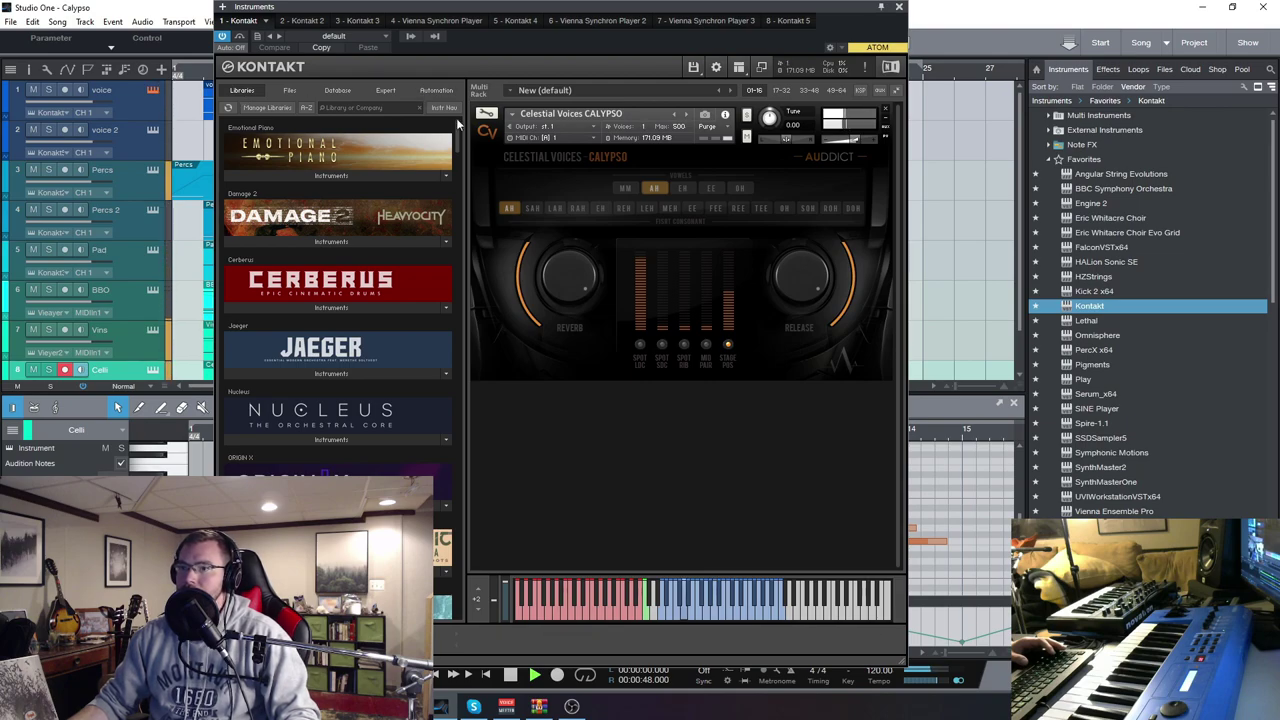
pyautogui.click(152, 130)
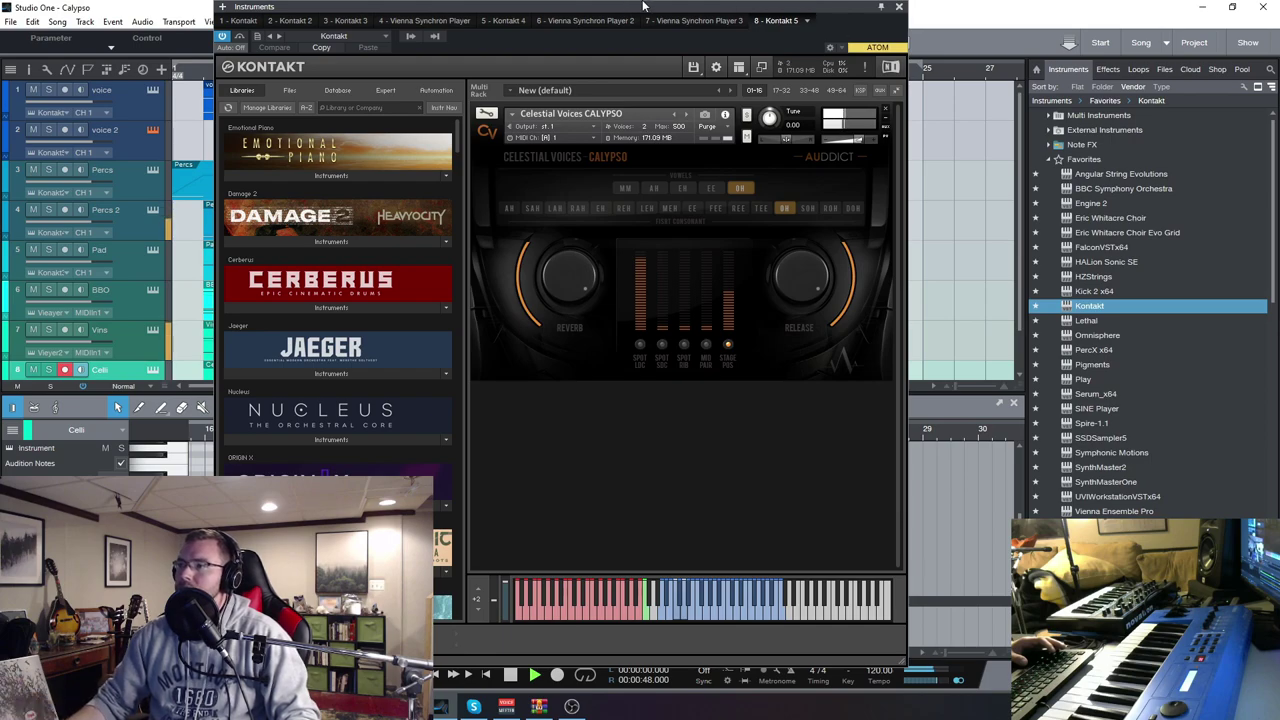
pyautogui.moveTo(657, 11); pyautogui.dragTo(667, 11)
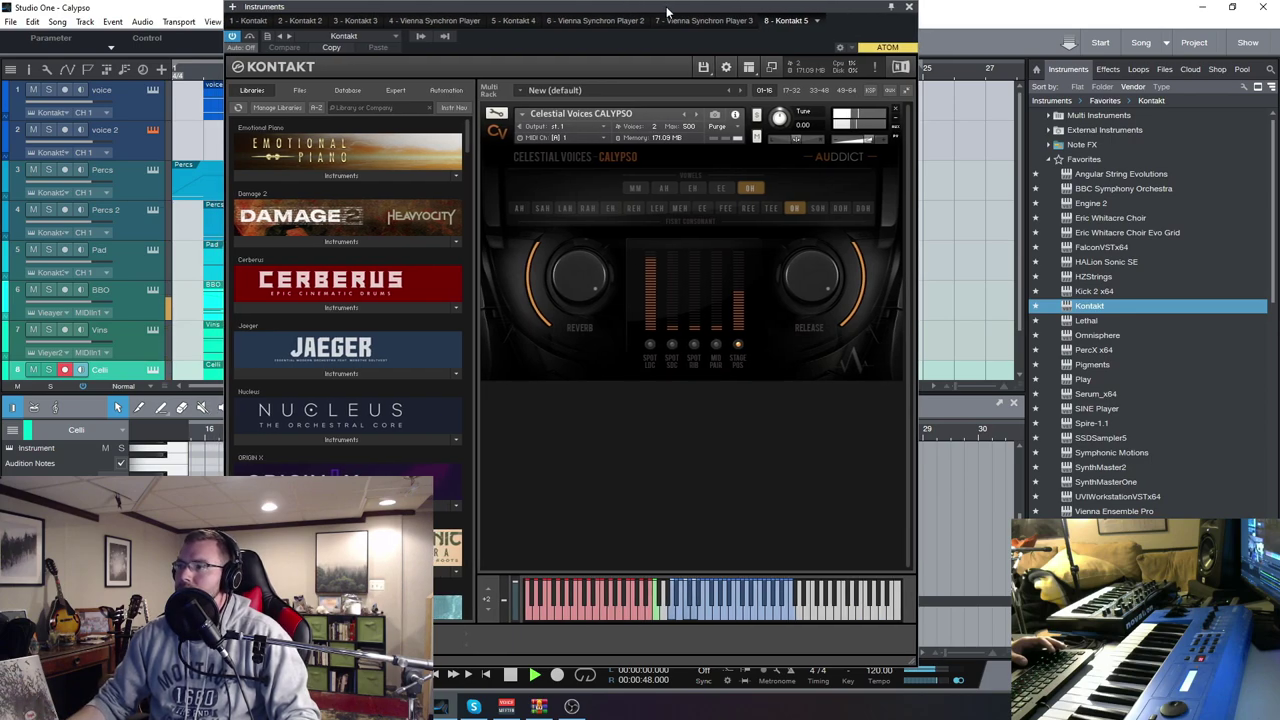
pyautogui.click(909, 8)
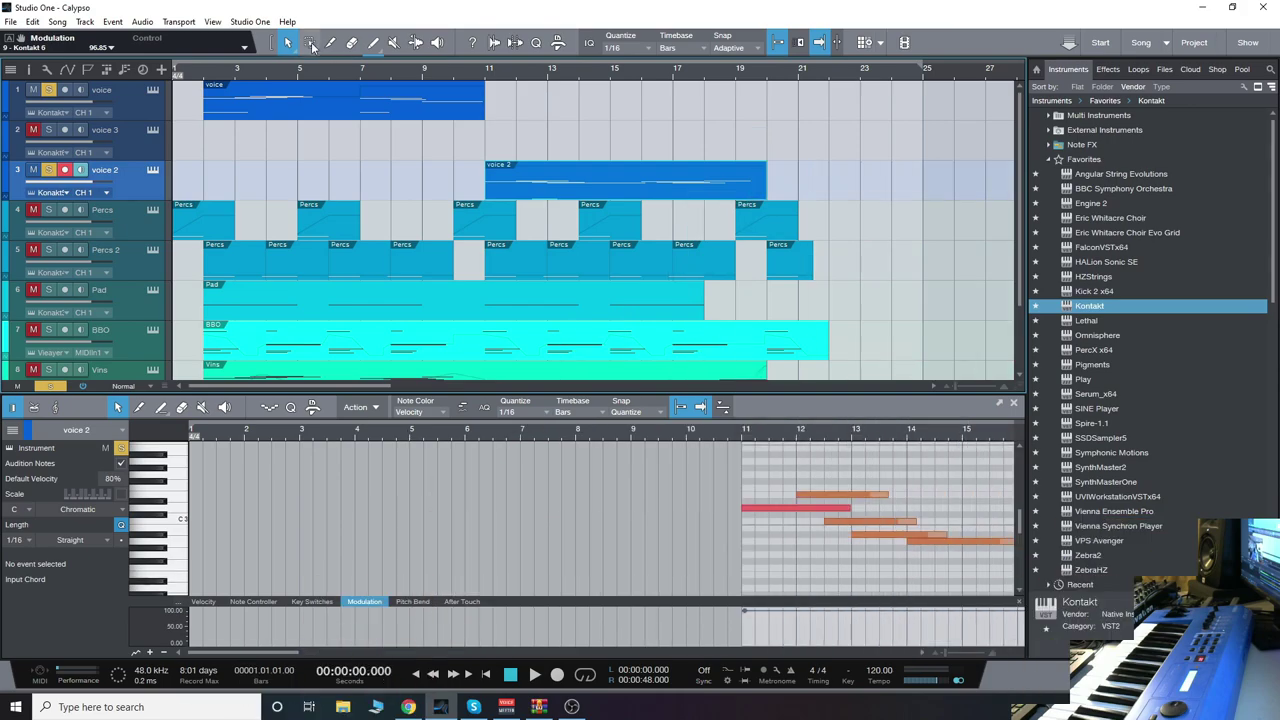
# Step: Play the isolated vocal mix while examining the notes of the voice and voice 2 parts, then stop playback
pyautogui.click(353, 94)
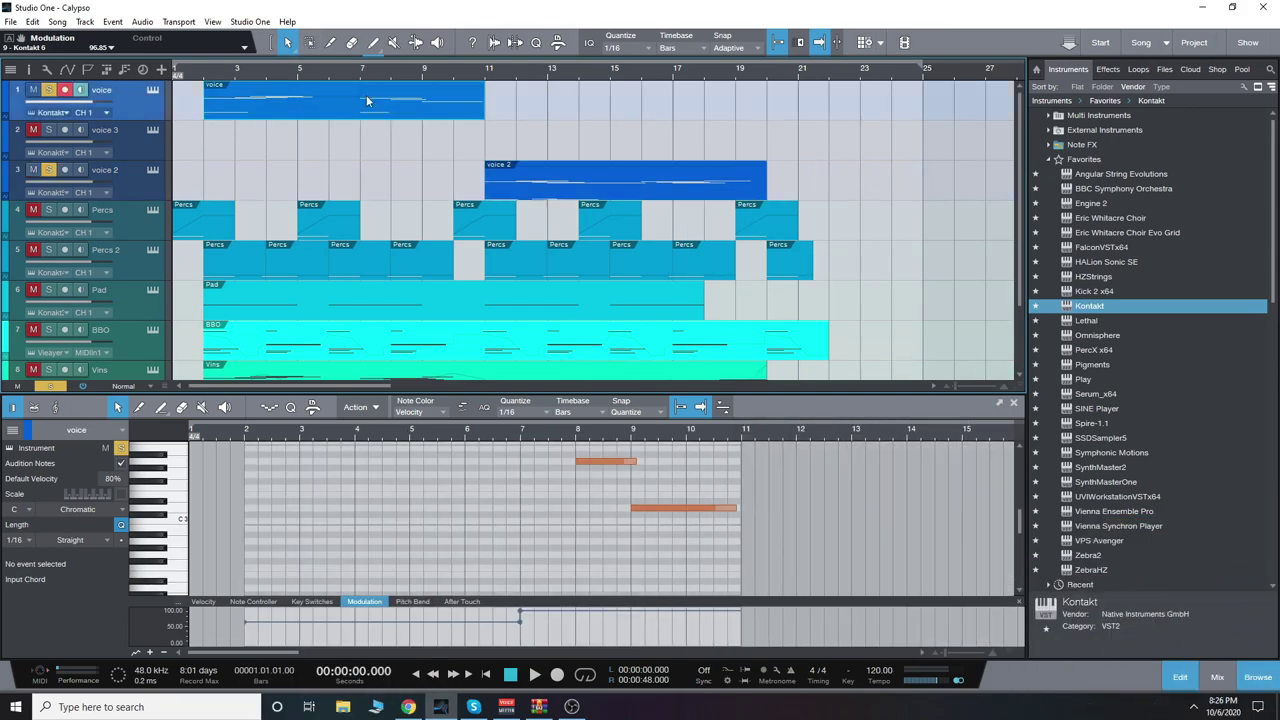
pyautogui.press('space')
pyautogui.scroll(5, 479, 501)
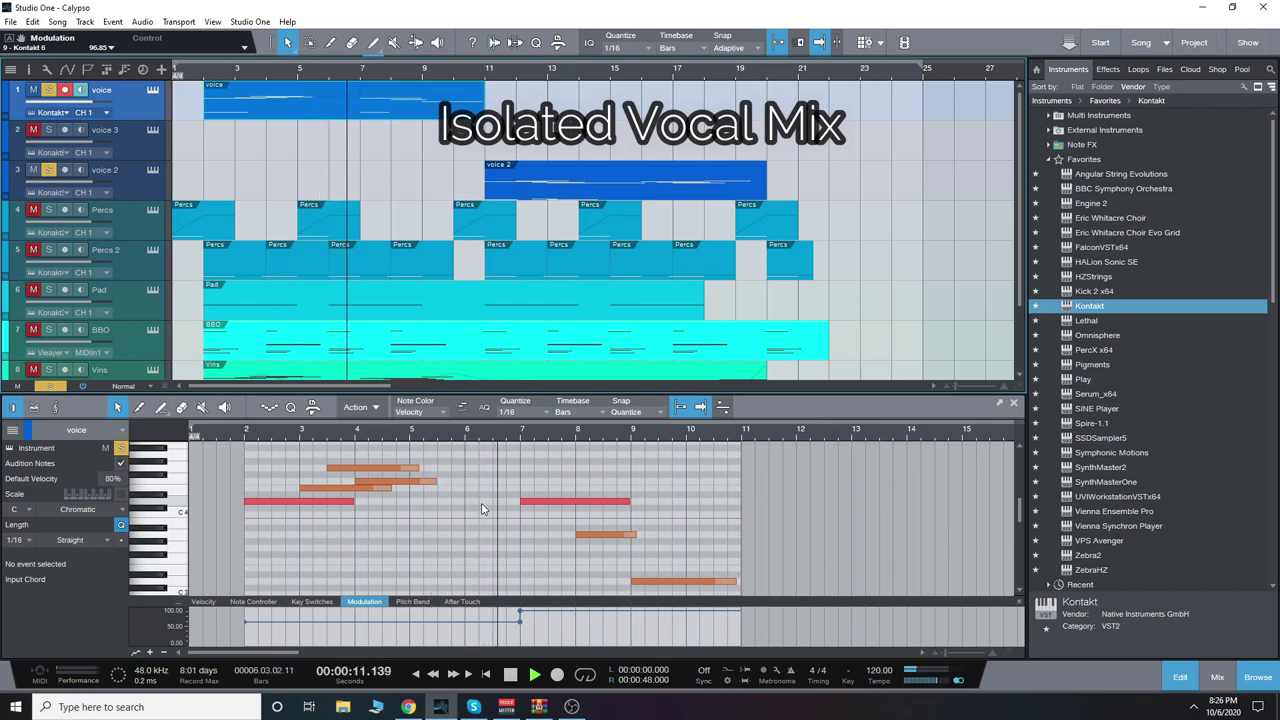
pyautogui.scroll(-2, 481, 509)
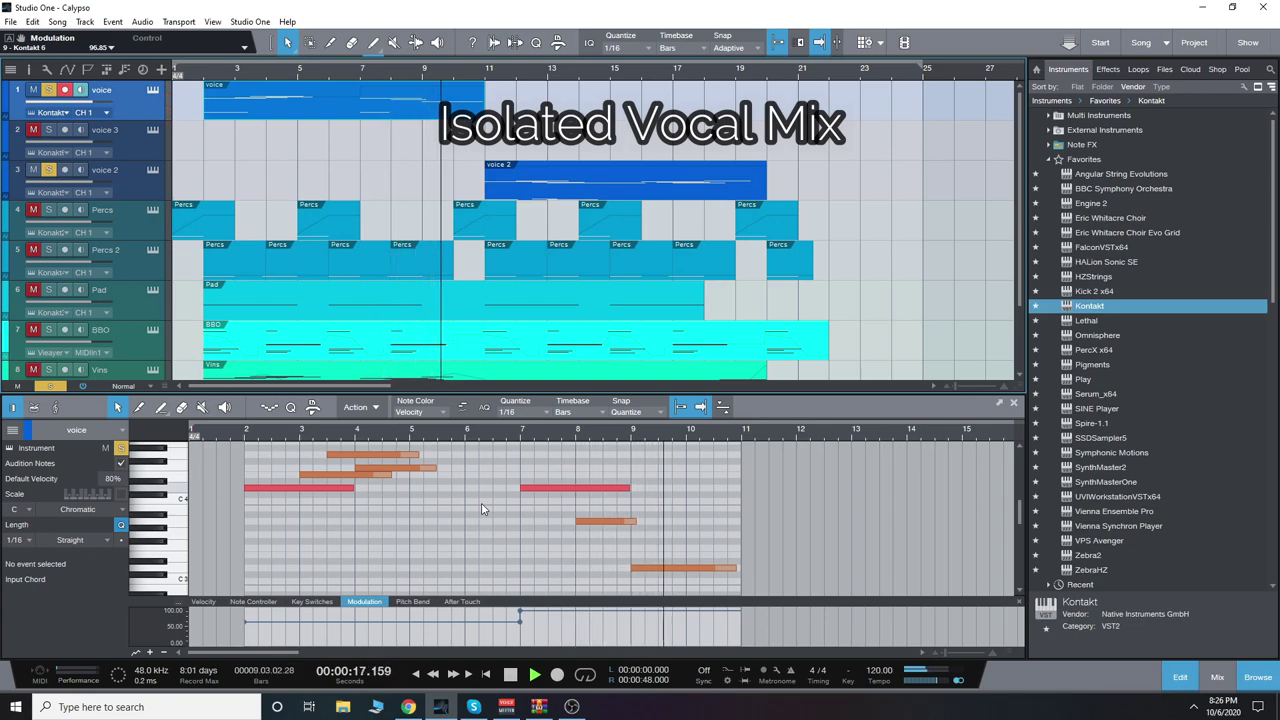
pyautogui.click(565, 182)
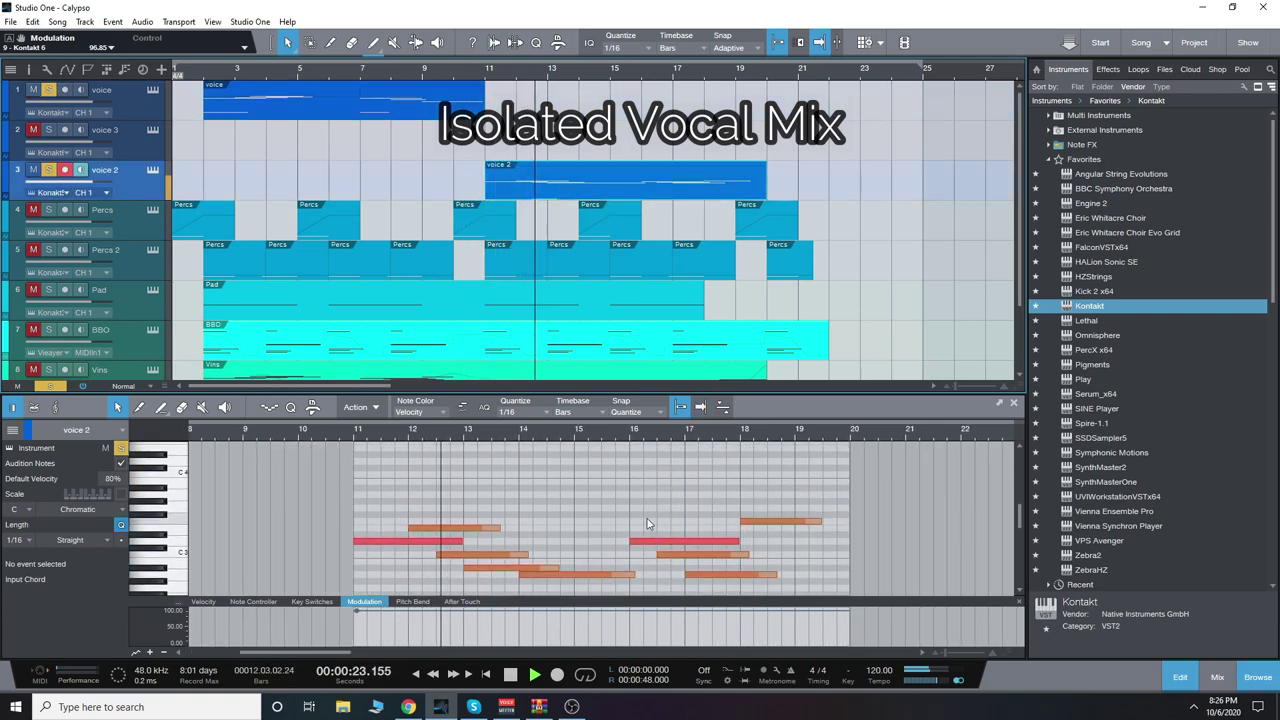
pyautogui.scroll(-1, 624, 514)
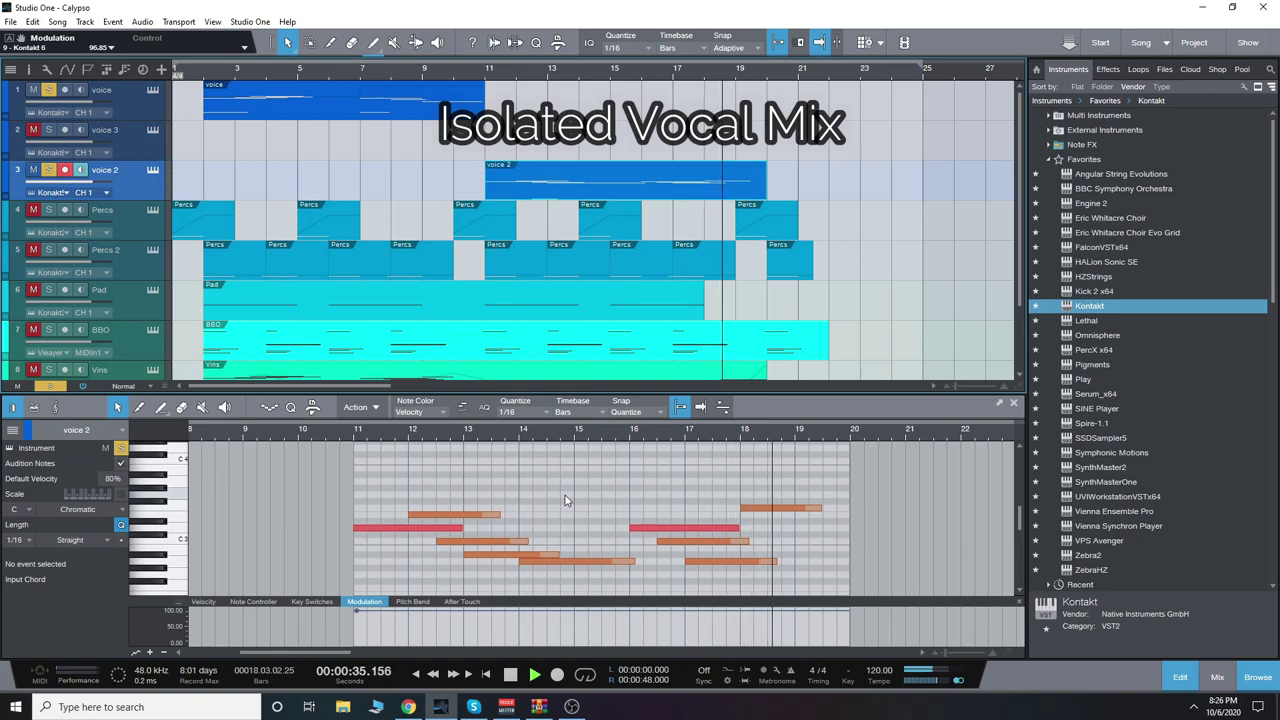
pyautogui.click(511, 676)
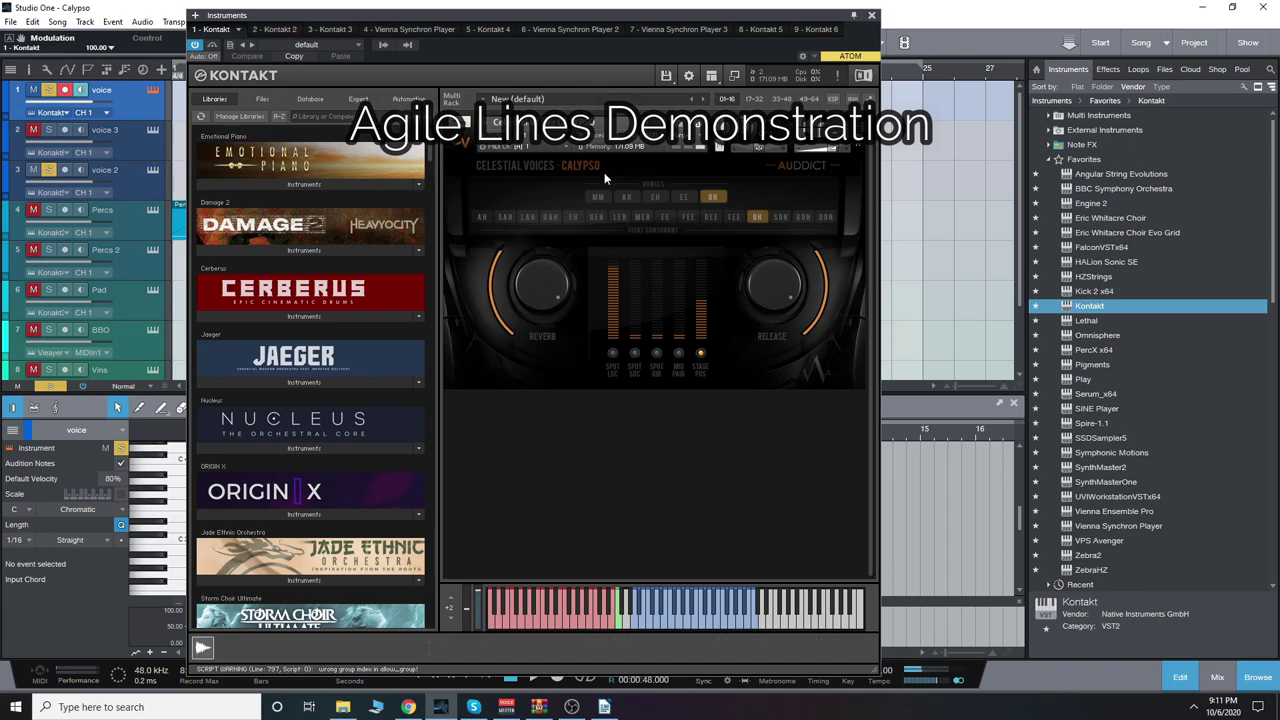
# Step: Audition the AH and EH vowels in the voice track's Calypso instrument
pyautogui.click(626, 197)
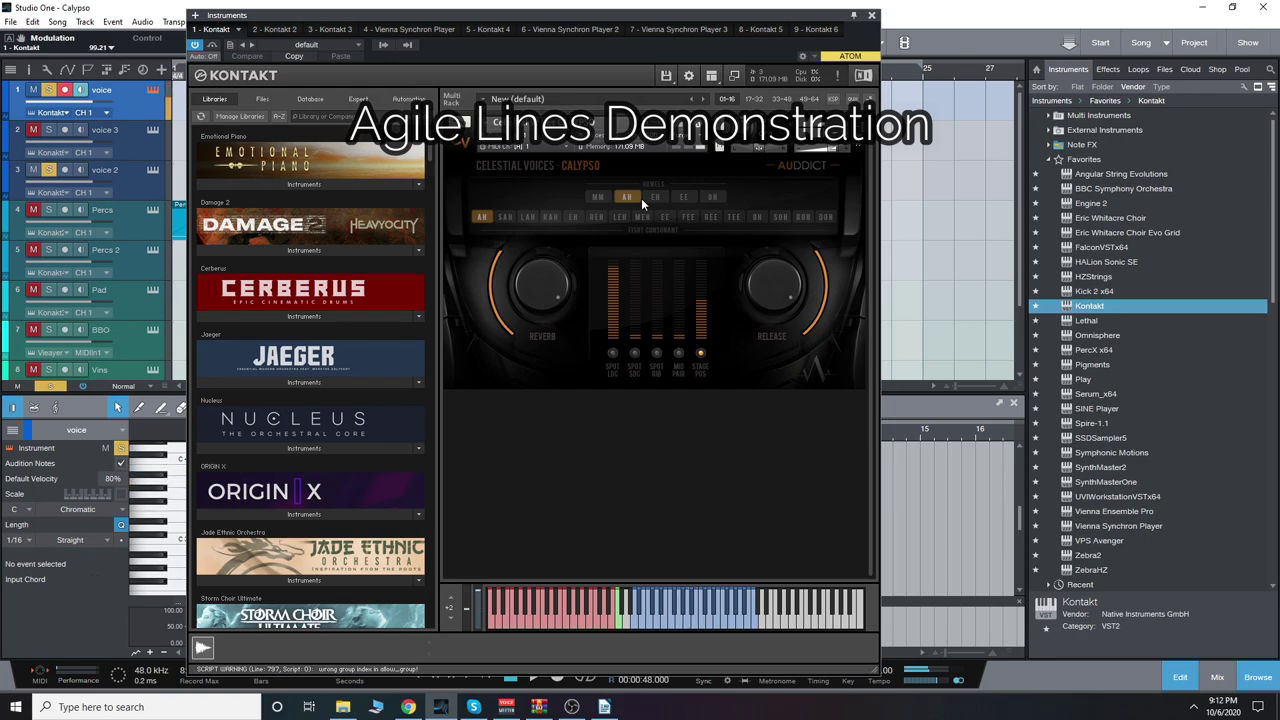
pyautogui.click(646, 195)
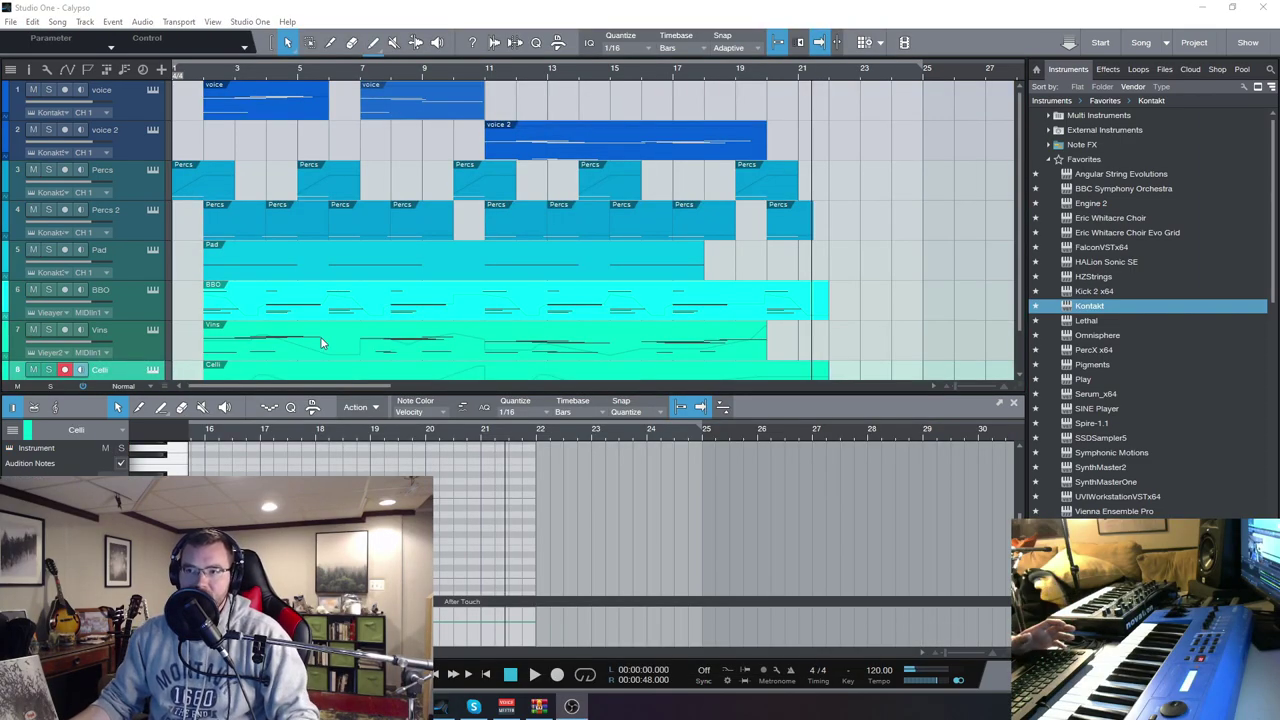
# Step: Duplicate the voice track completely, with its Calypso instrument, and delete the copied events from the new track
pyautogui.click(142, 90)
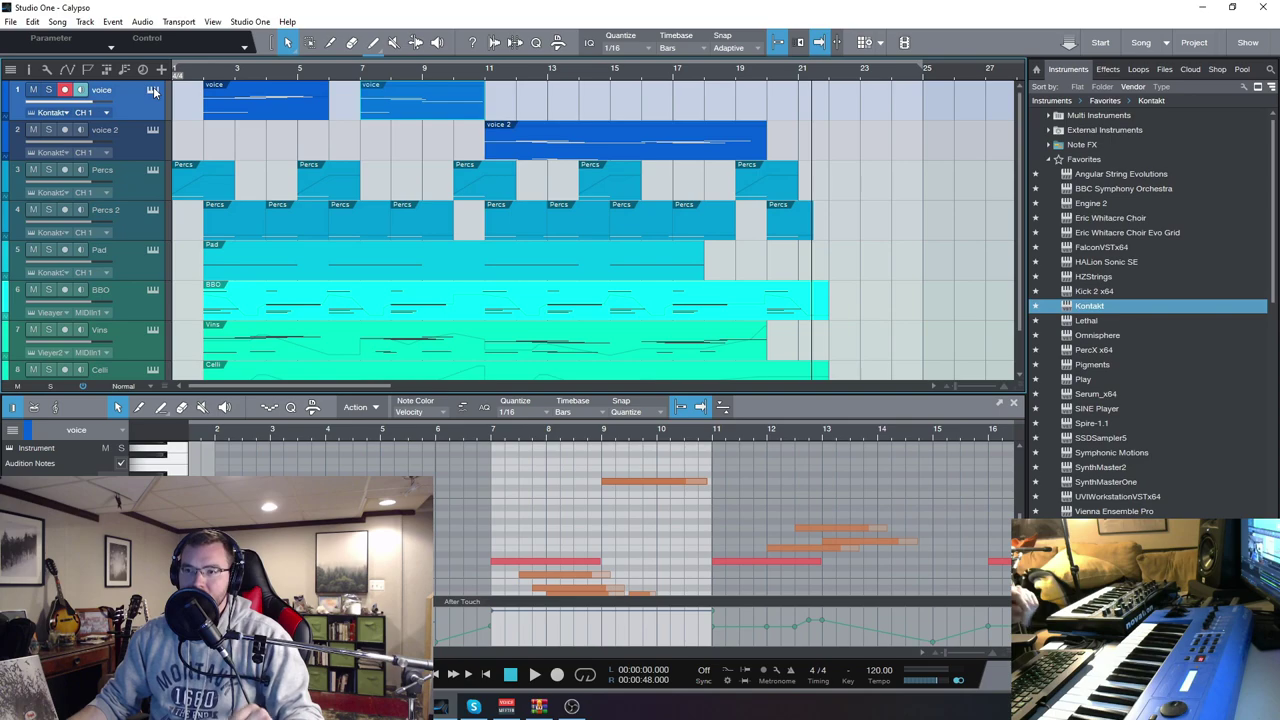
pyautogui.click(153, 88)
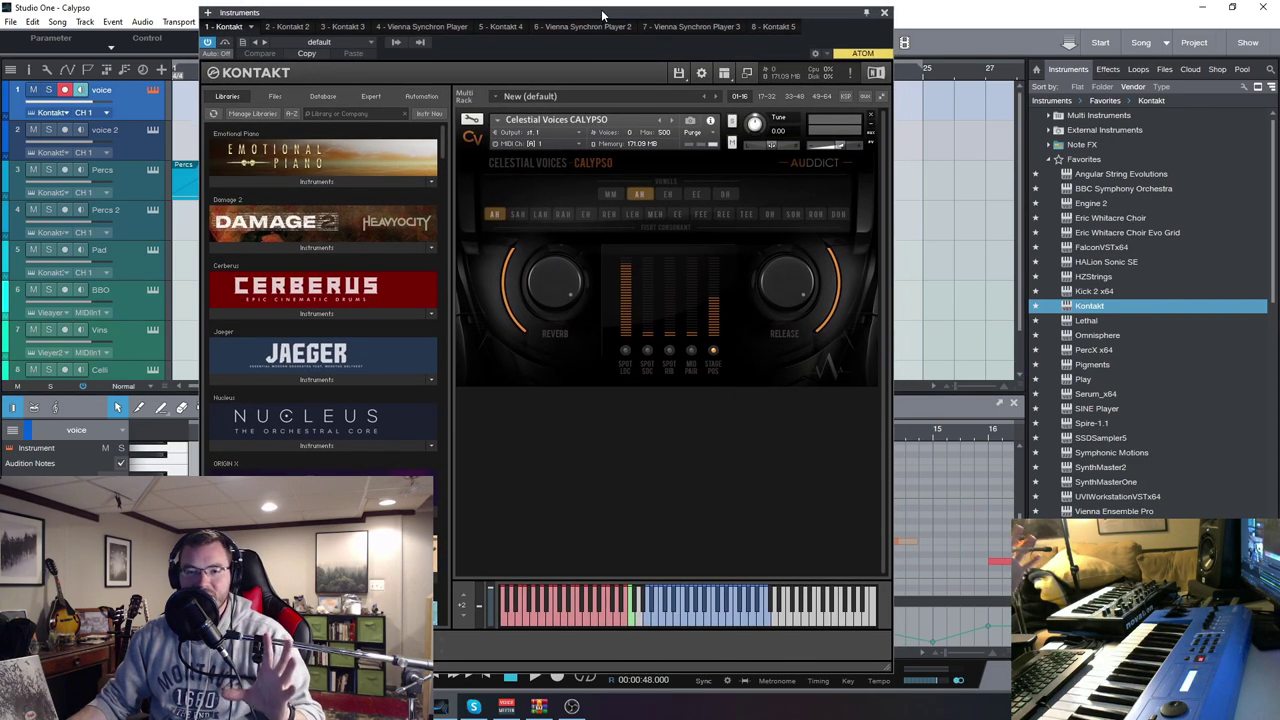
pyautogui.moveTo(605, 20); pyautogui.dragTo(593, 23)
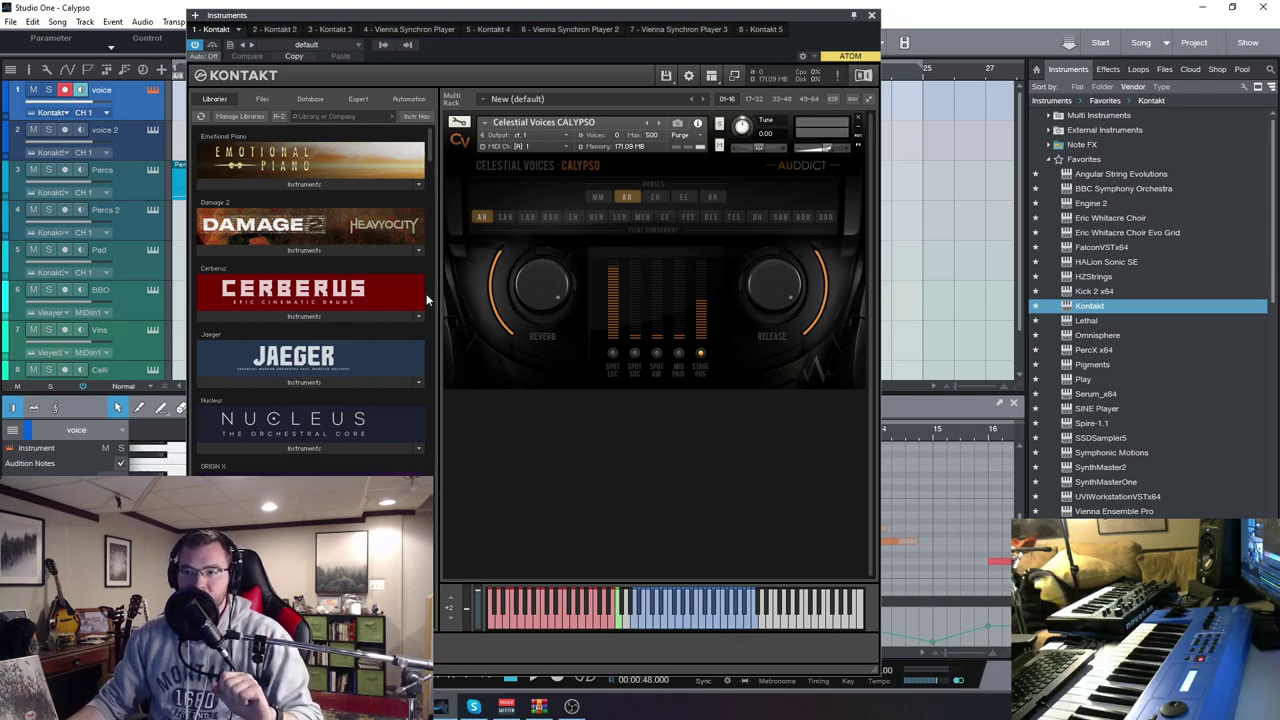
pyautogui.rightClick(150, 108)
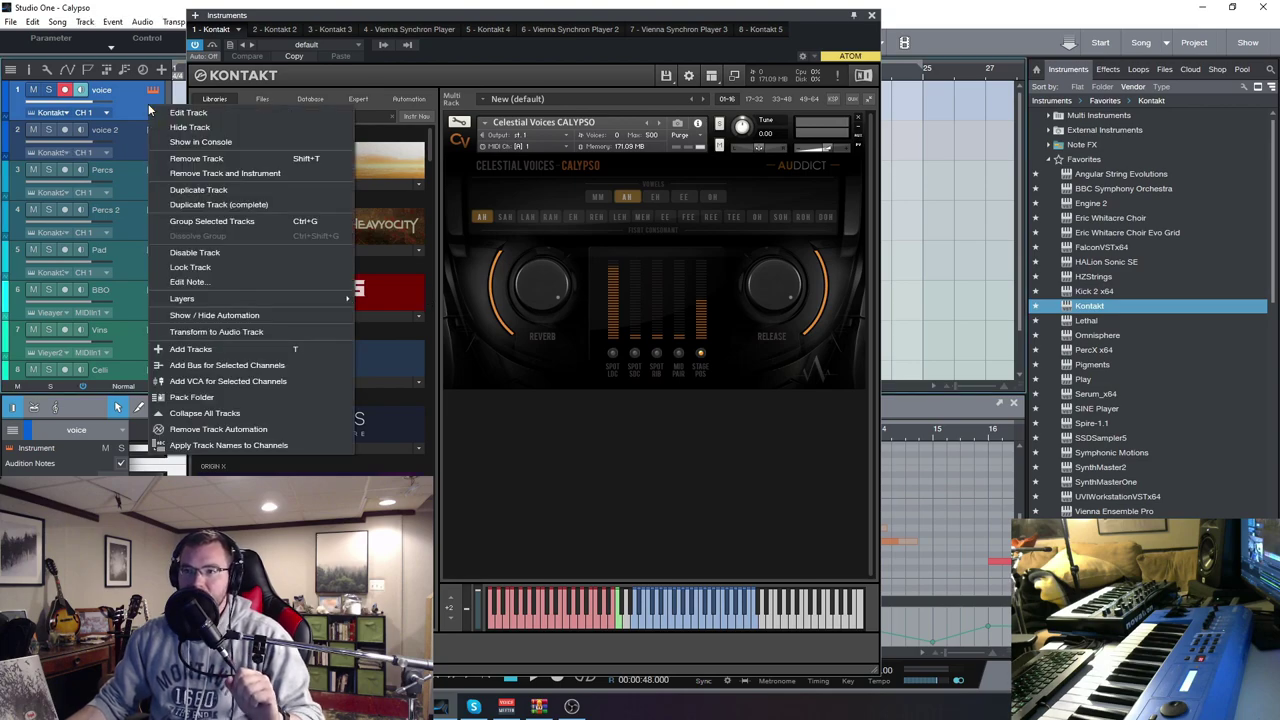
pyautogui.click(221, 205)
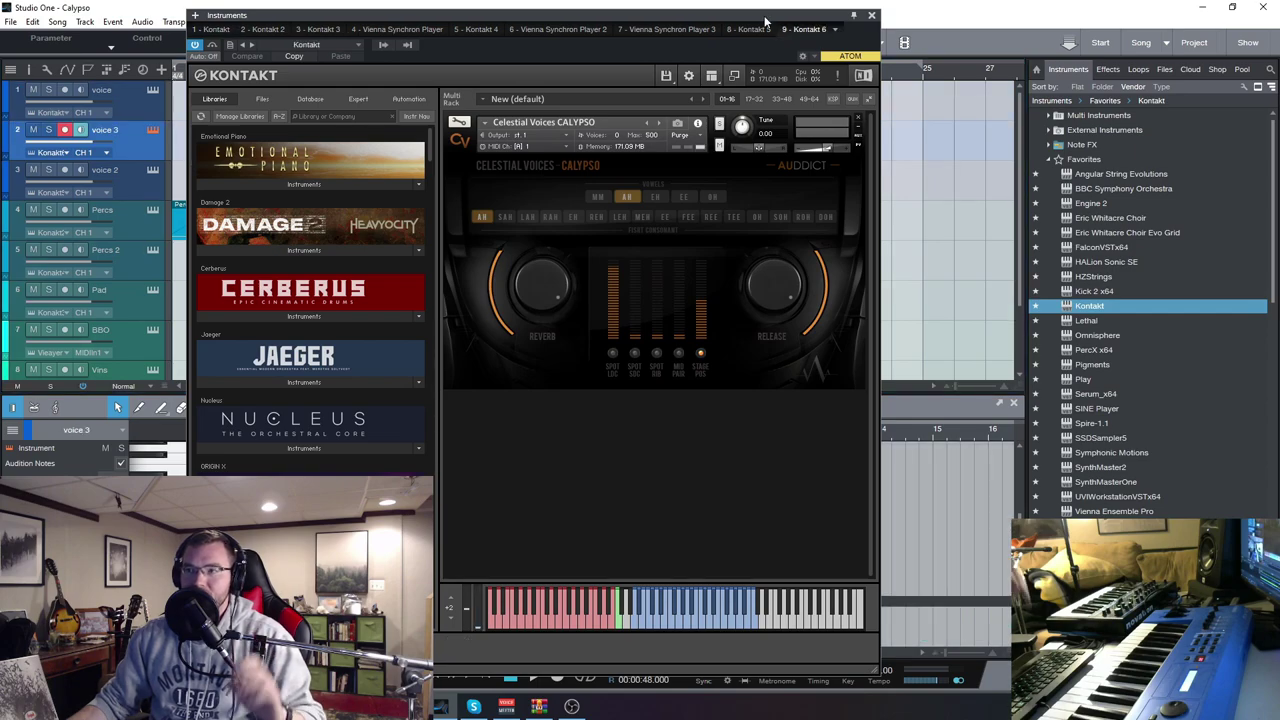
pyautogui.click(871, 15)
pyautogui.press('Delete')
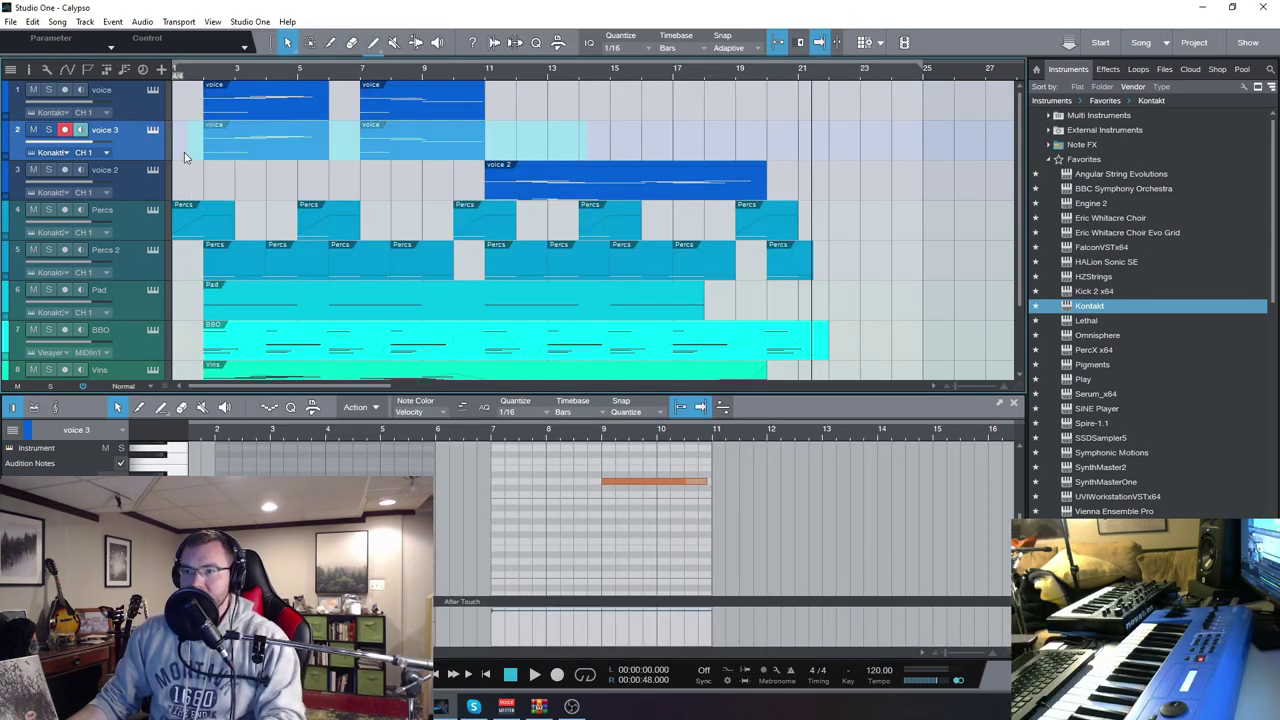
# Step: Switch the voice 3 track's Calypso instrument from the stage microphone to the Spot LDC microphone
pyautogui.click(152, 130)
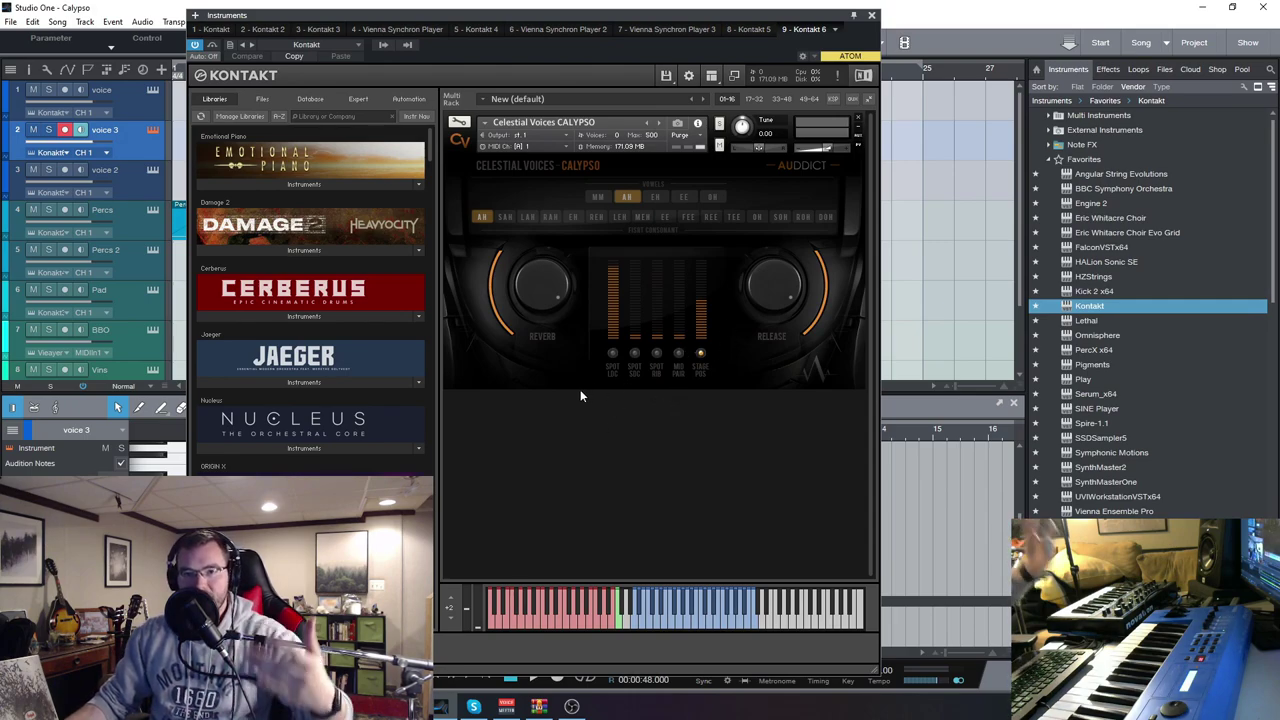
pyautogui.click(611, 354)
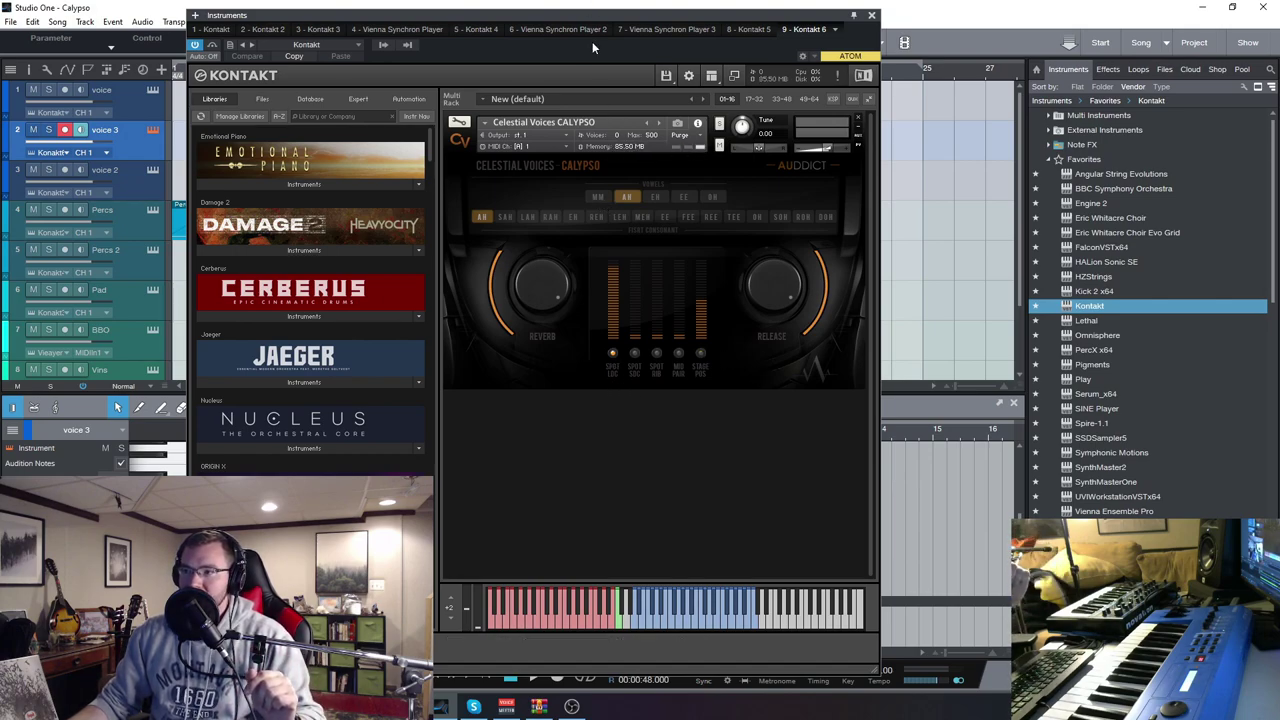
pyautogui.moveTo(610, 16); pyautogui.dragTo(594, 15)
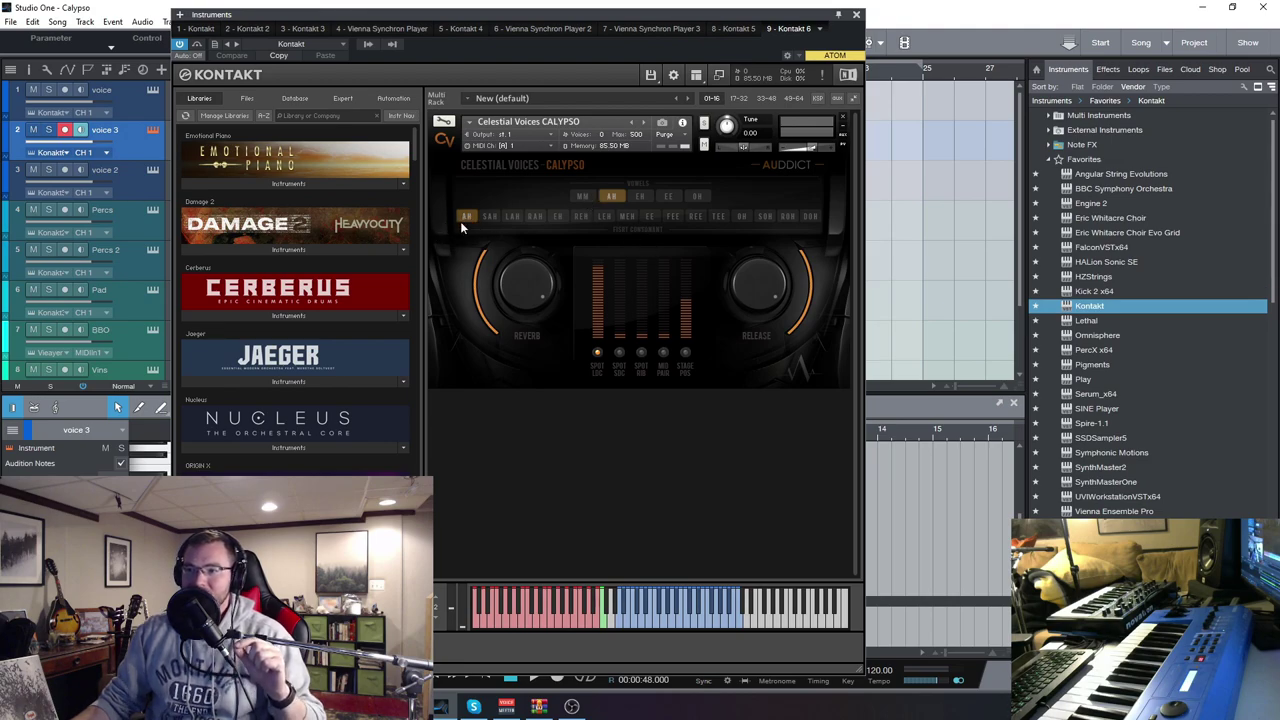
# Step: Audition the MM and AH vowels with the spot microphone, including the LAH start consonant and the one after it
pyautogui.click(511, 215)
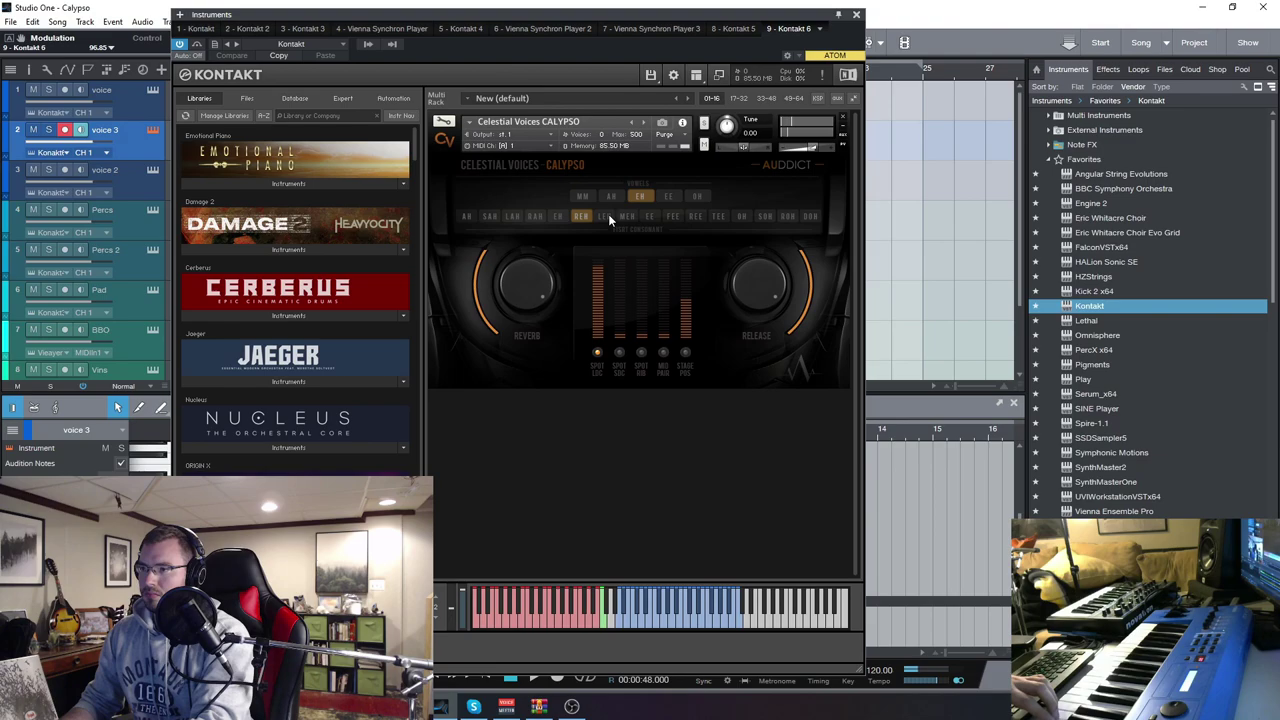
pyautogui.click(585, 195)
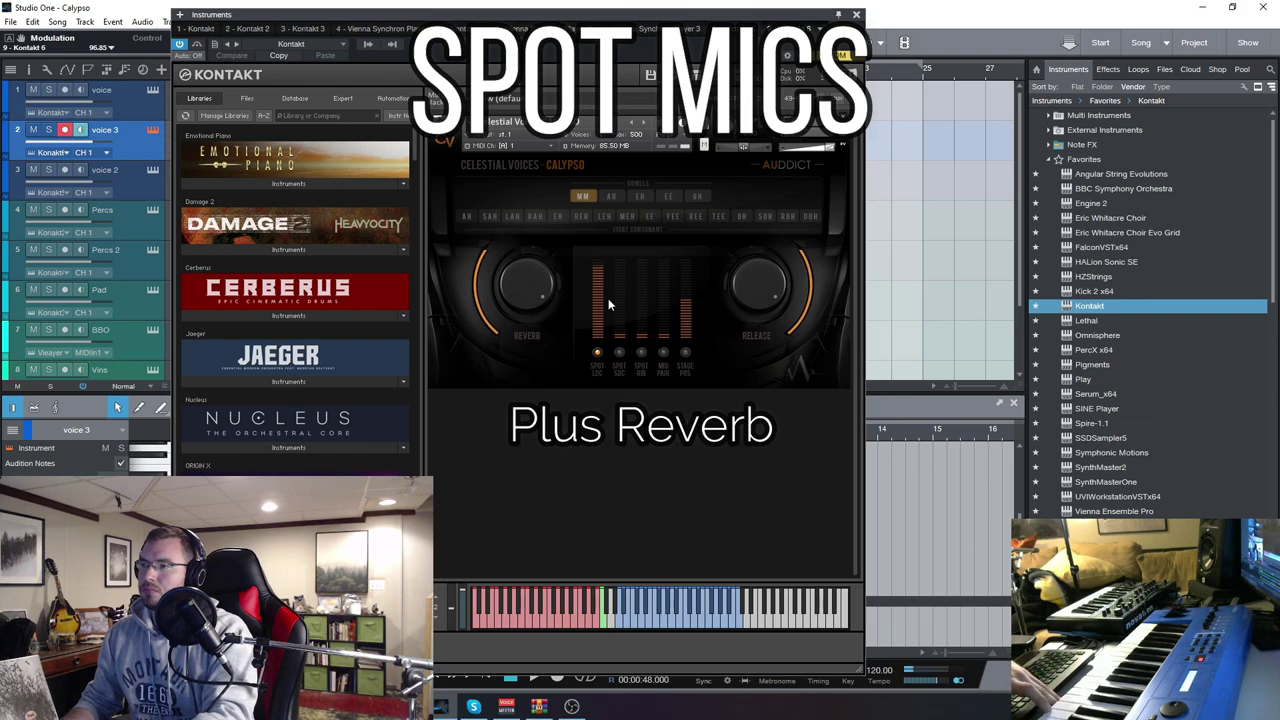
pyautogui.click(612, 198)
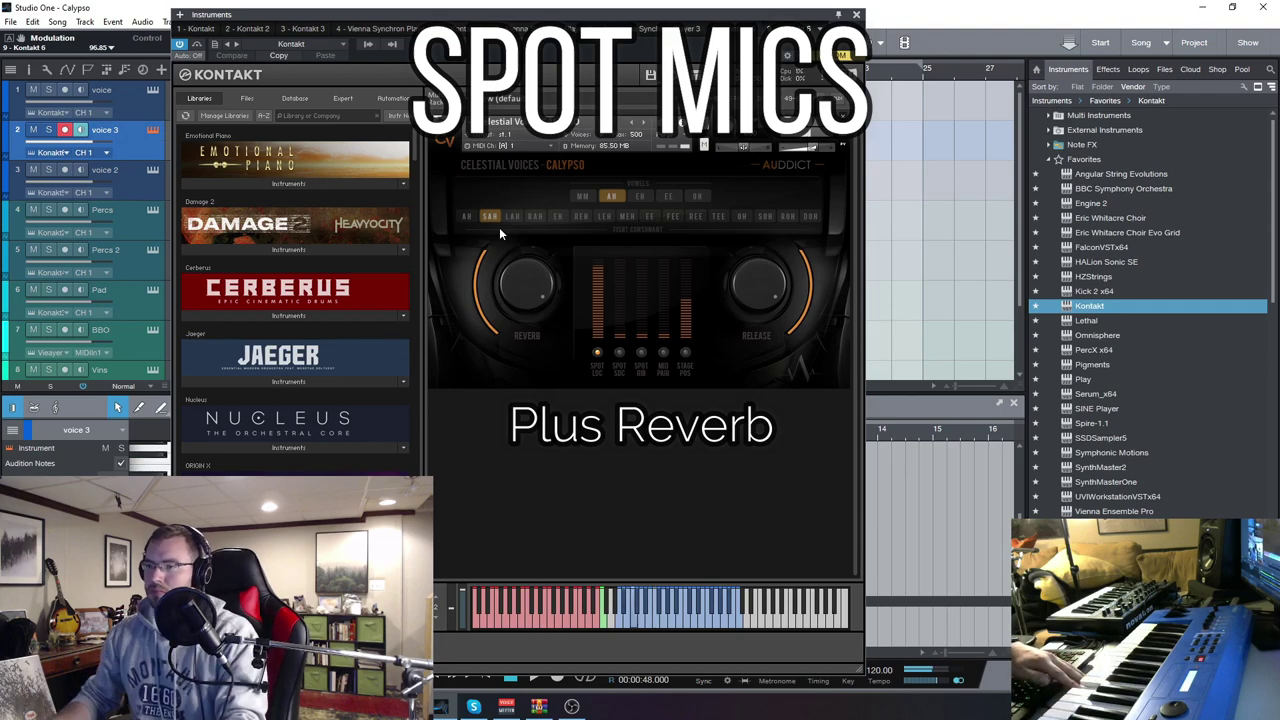
pyautogui.click(516, 216)
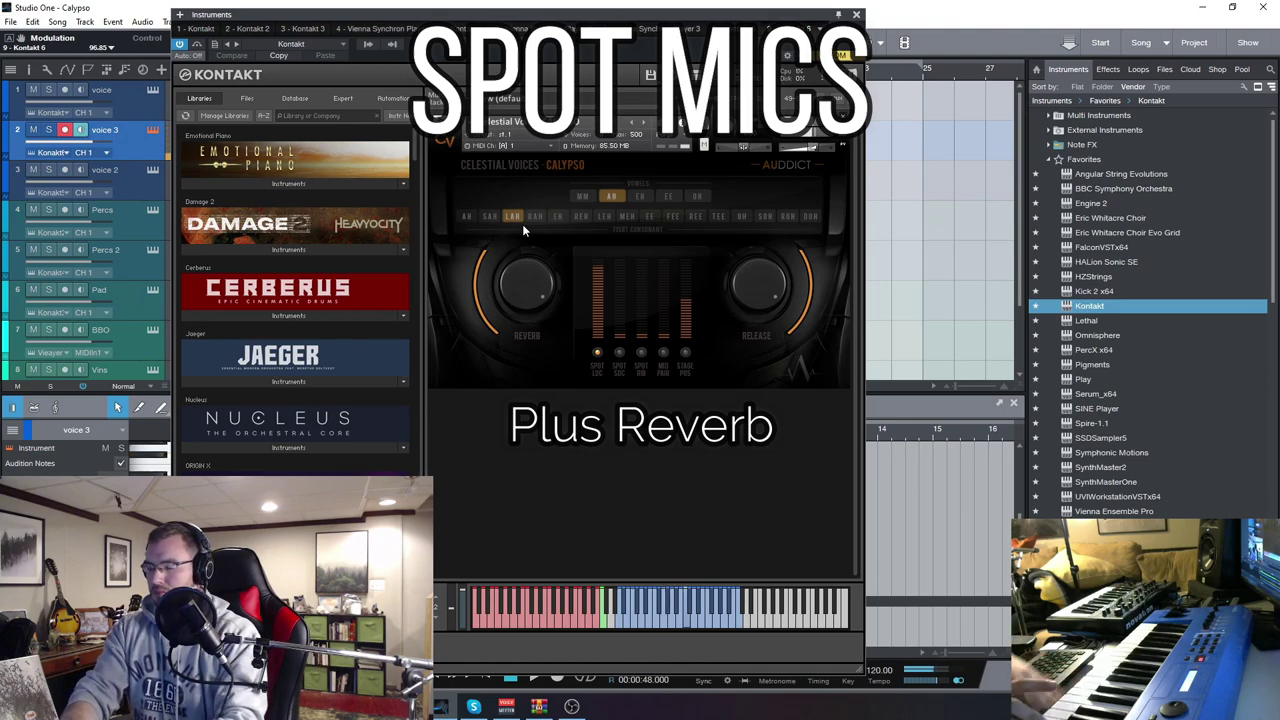
pyautogui.click(536, 217)
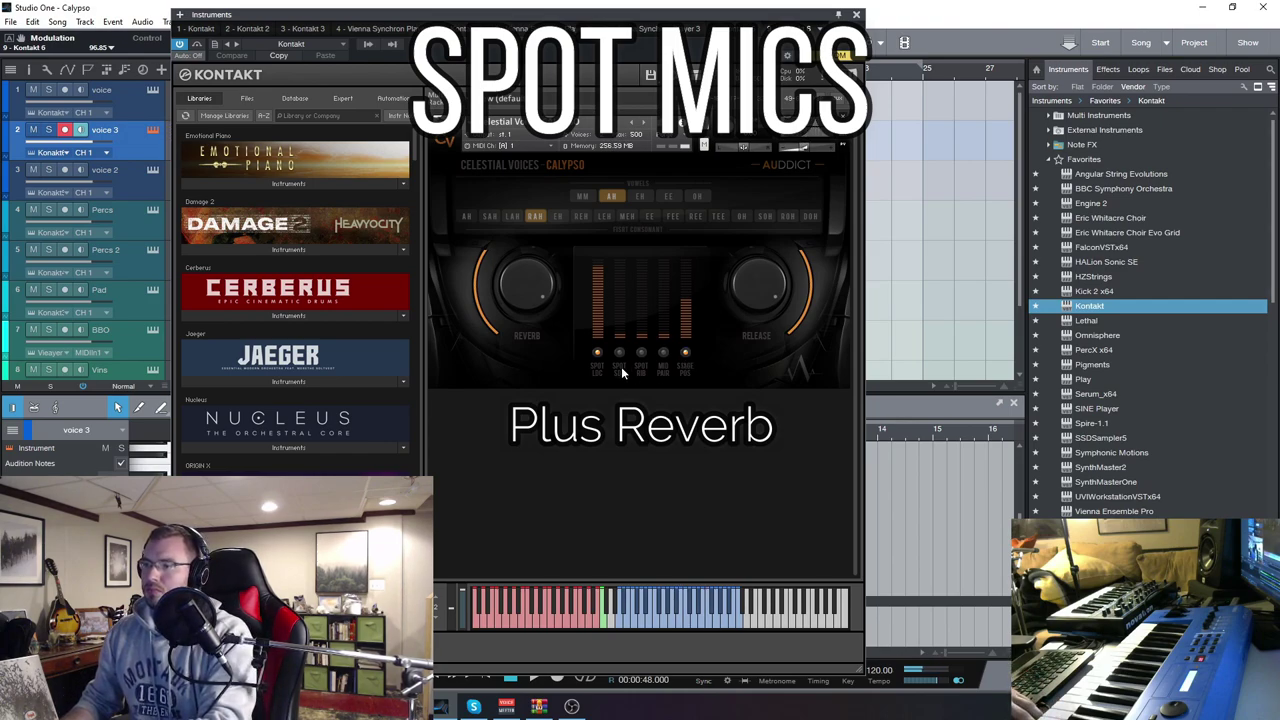
# Step: Turn off the Spot LDC microphone to use only the stage microphone, and audition the EH vowel and its start consonants
pyautogui.click(597, 354)
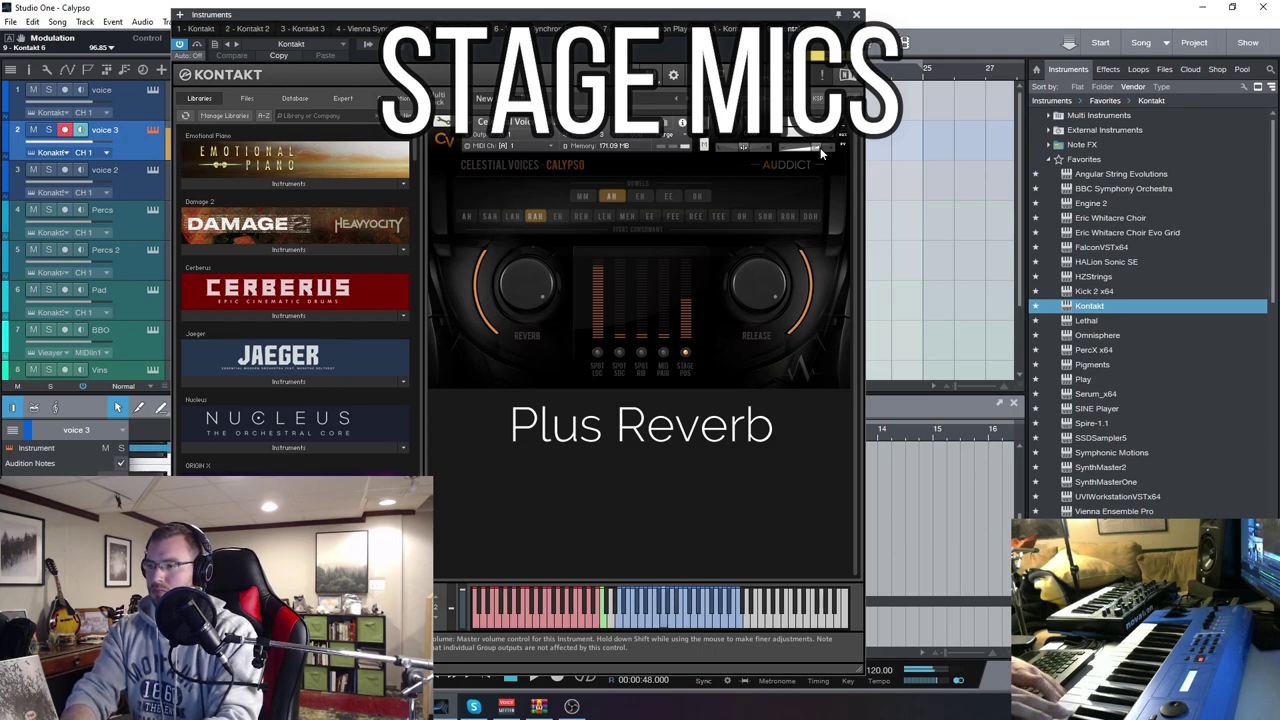
pyautogui.click(638, 198)
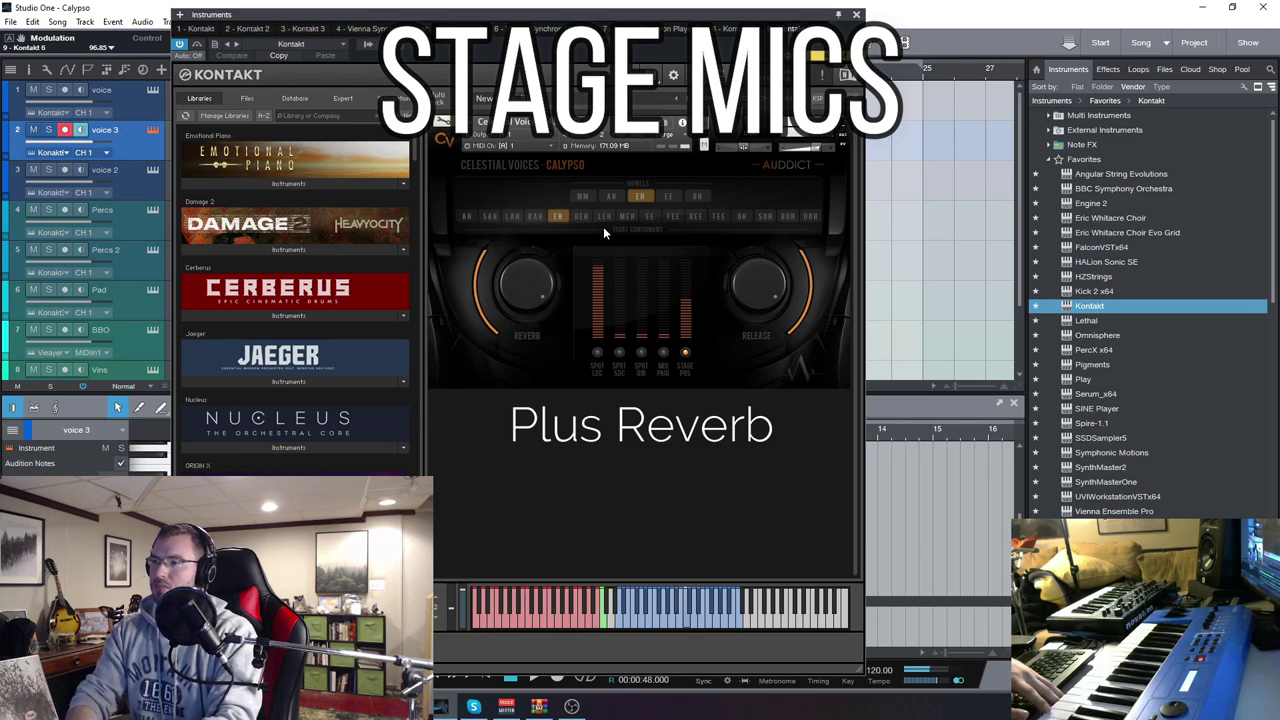
pyautogui.click(586, 220)
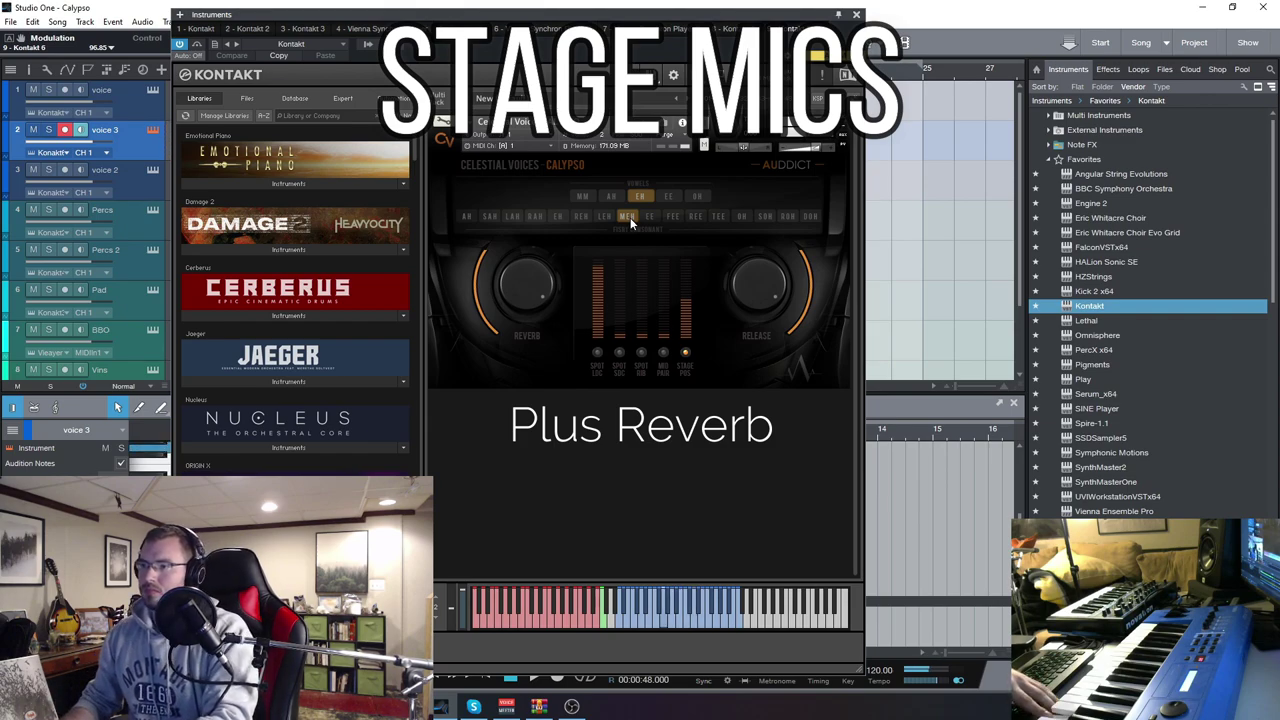
# Step: Switch back to the Spot LDC microphone and audition the EE vowel and the FEE start consonant
pyautogui.click(599, 353)
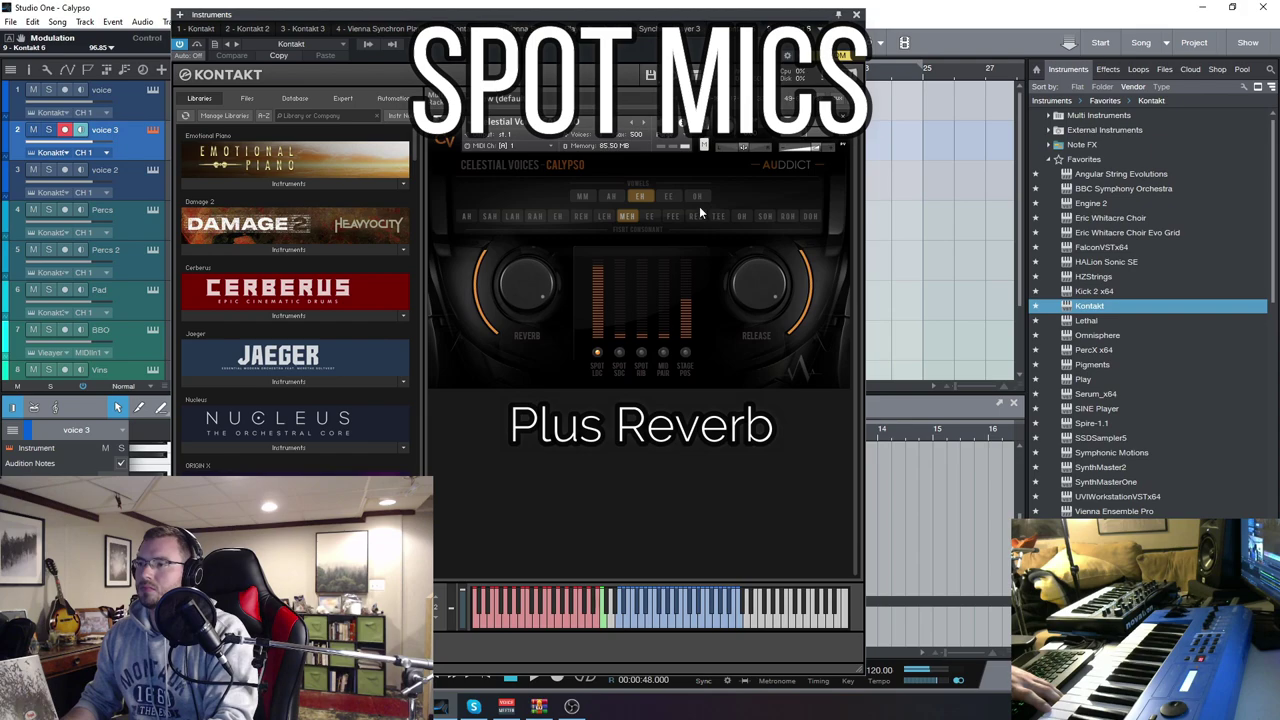
pyautogui.click(670, 198)
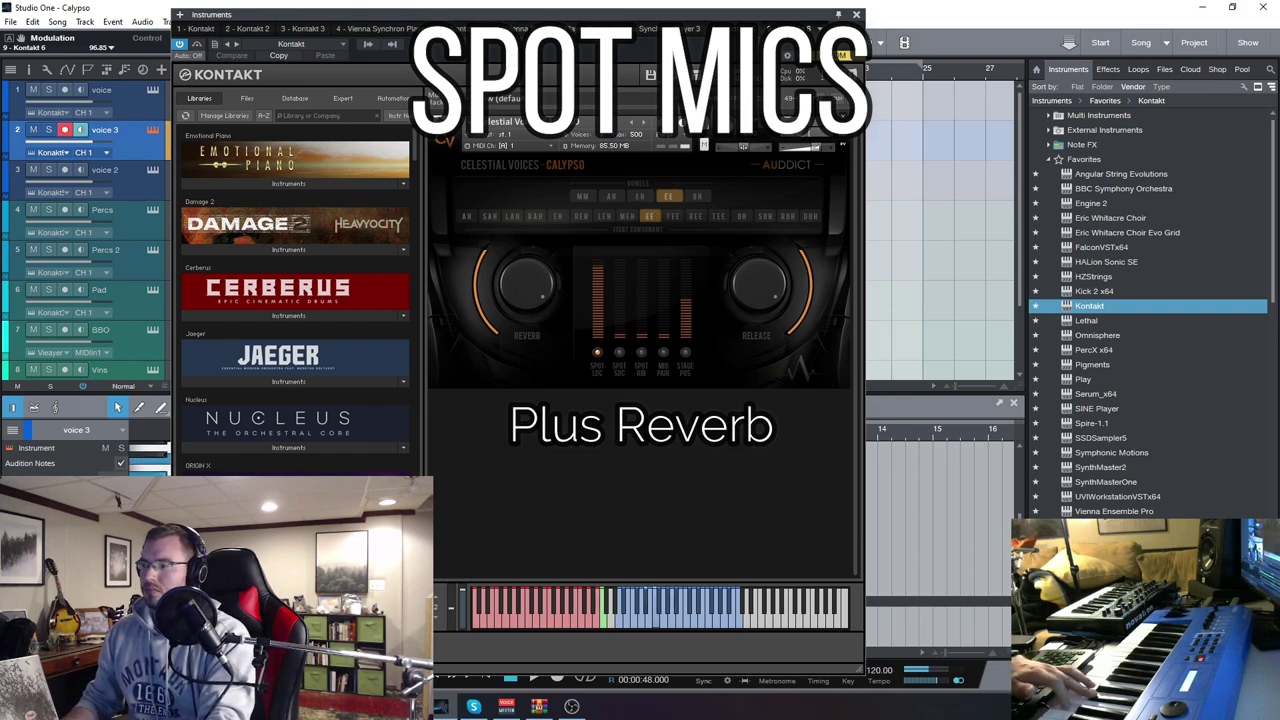
pyautogui.press('F3')
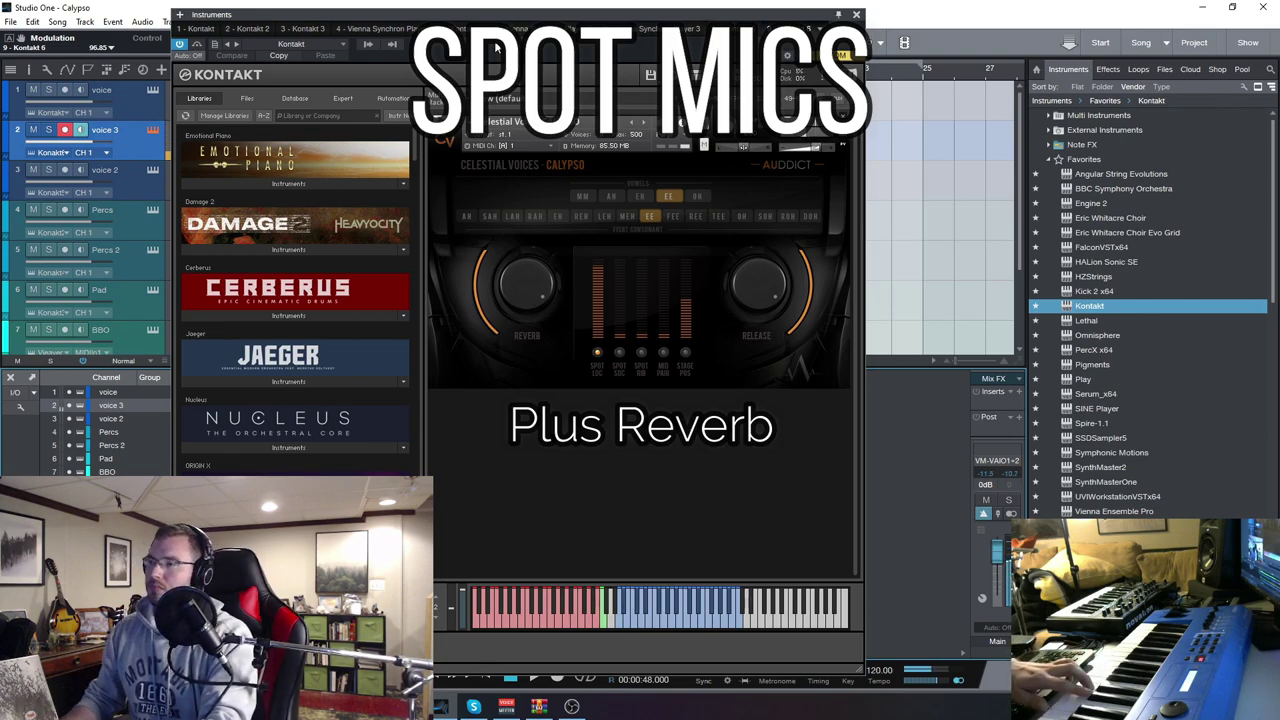
pyautogui.click(672, 218)
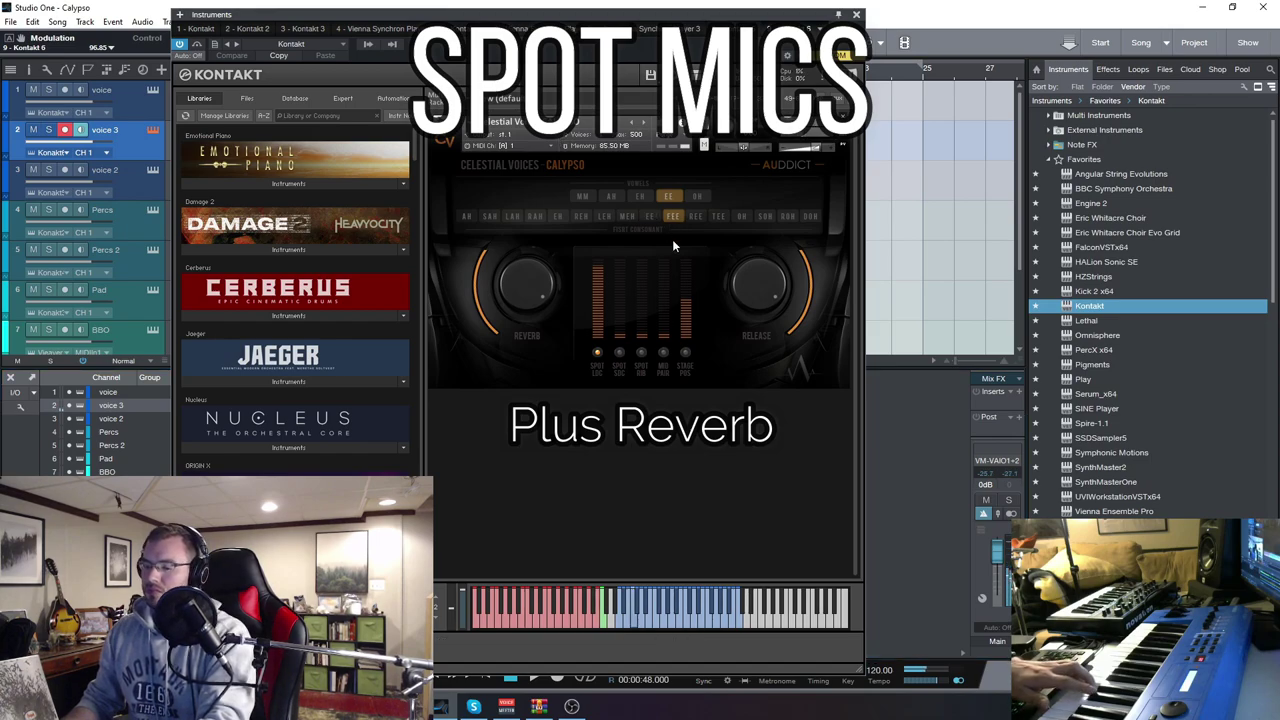
# Step: Audition the EE vowel's last two start consonants, and the OH vowel with SOH and the start consonant after it
pyautogui.click(696, 217)
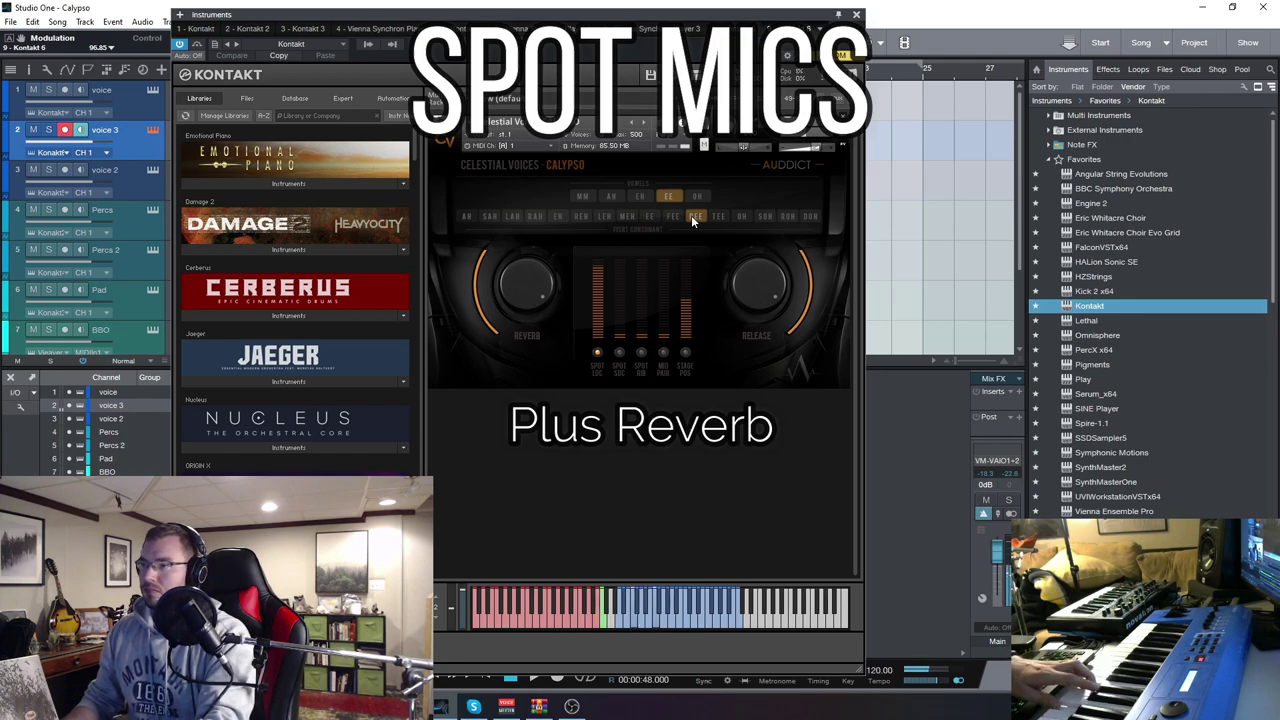
pyautogui.click(721, 216)
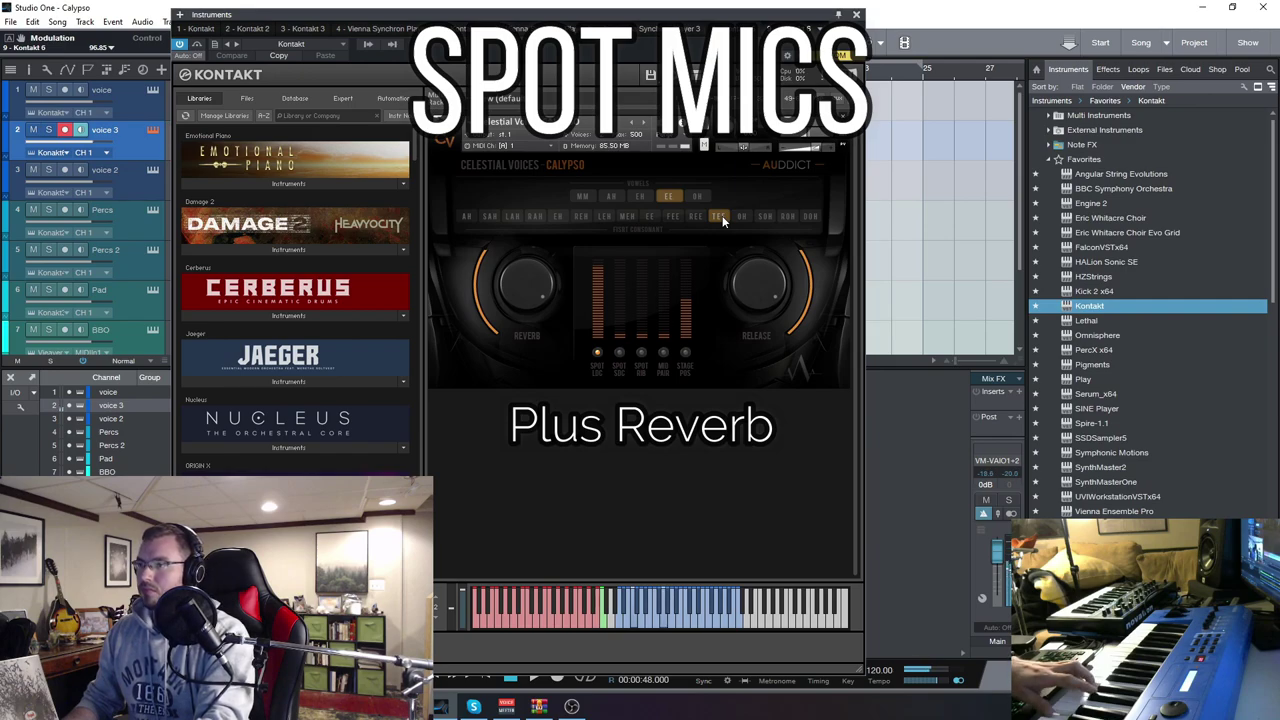
pyautogui.click(698, 197)
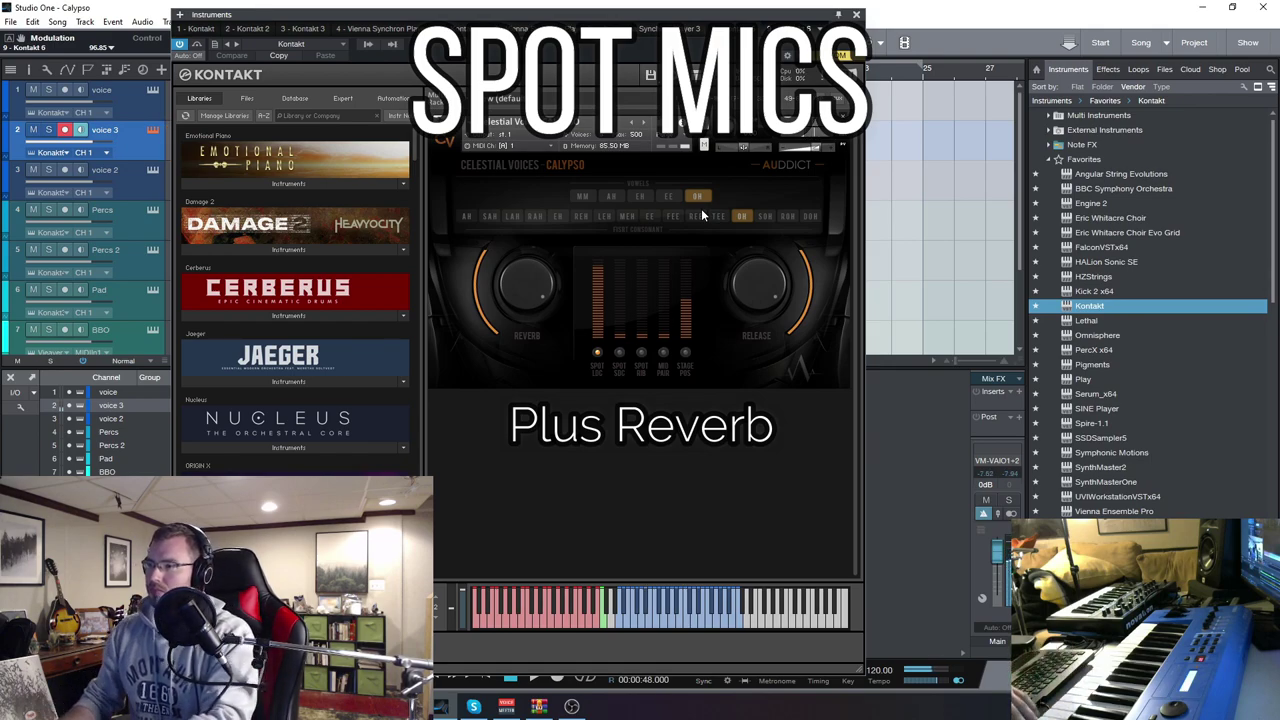
pyautogui.click(762, 218)
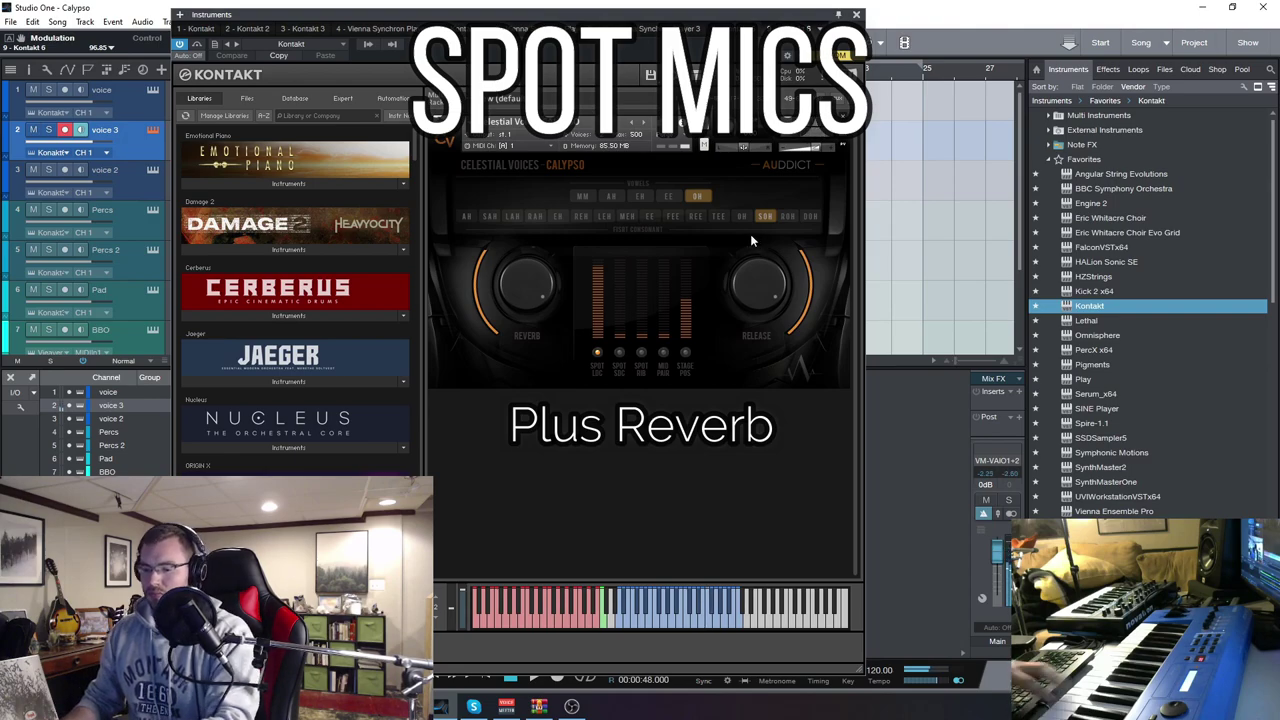
pyautogui.click(787, 217)
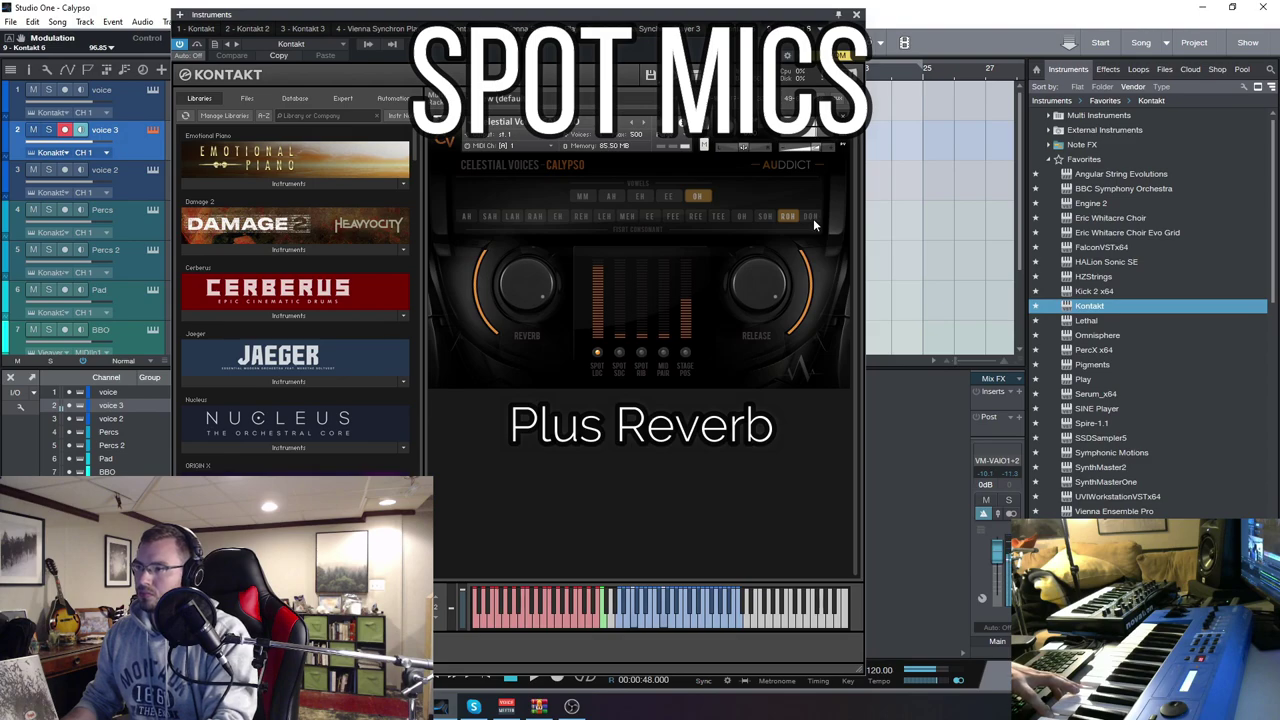
# Step: Turn the Calypso reverb fully down and audition the OH vowel's last start consonant dry, varying the release
pyautogui.moveTo(507, 305); pyautogui.dragTo(633, 686)
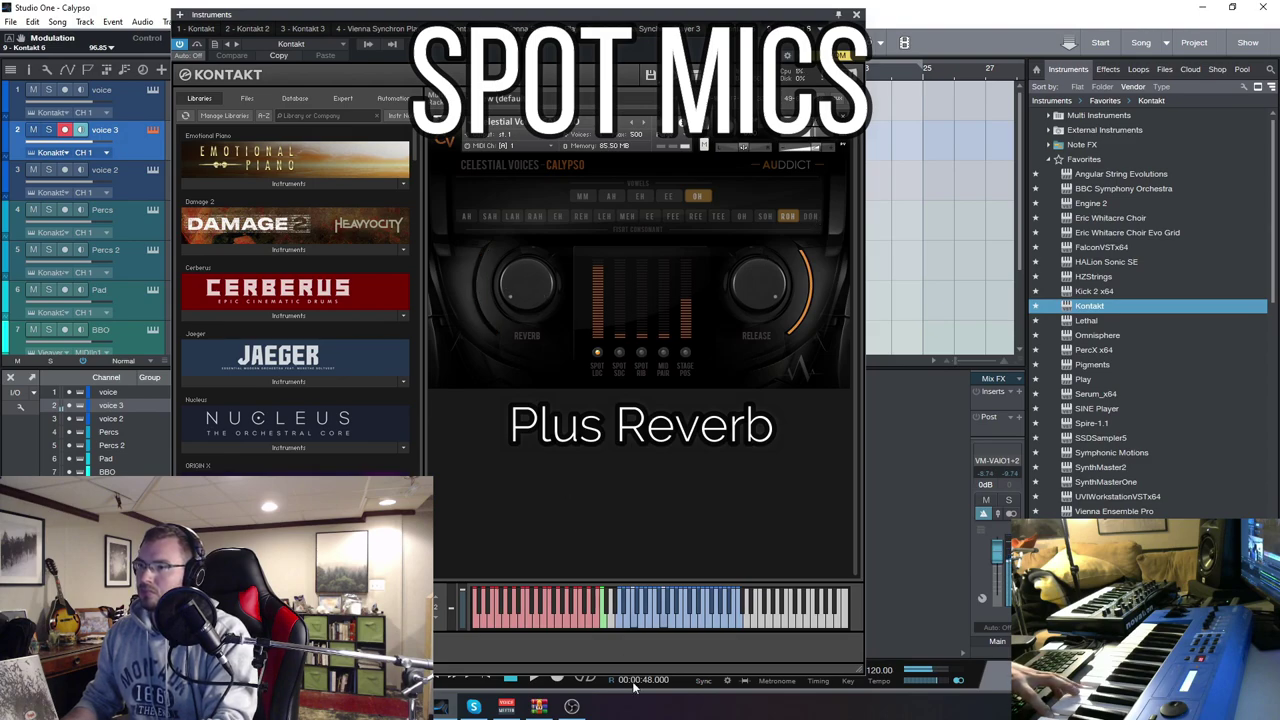
pyautogui.click(856, 15)
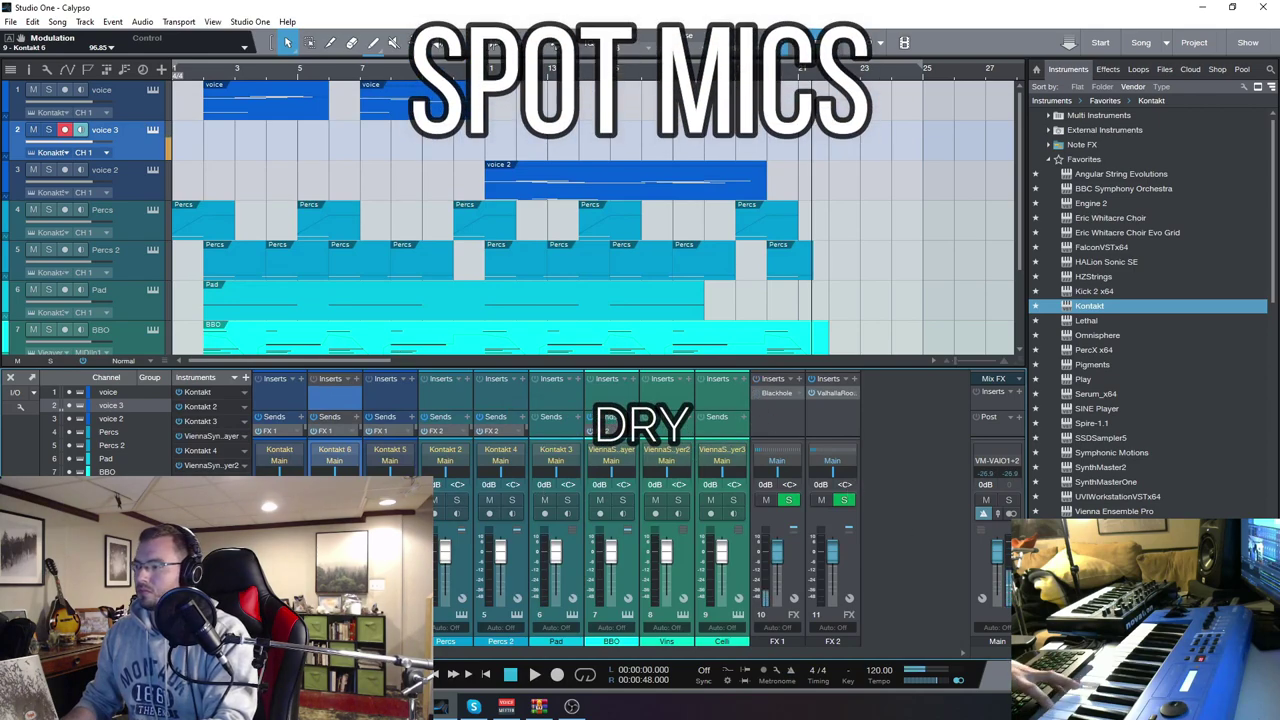
pyautogui.click(152, 131)
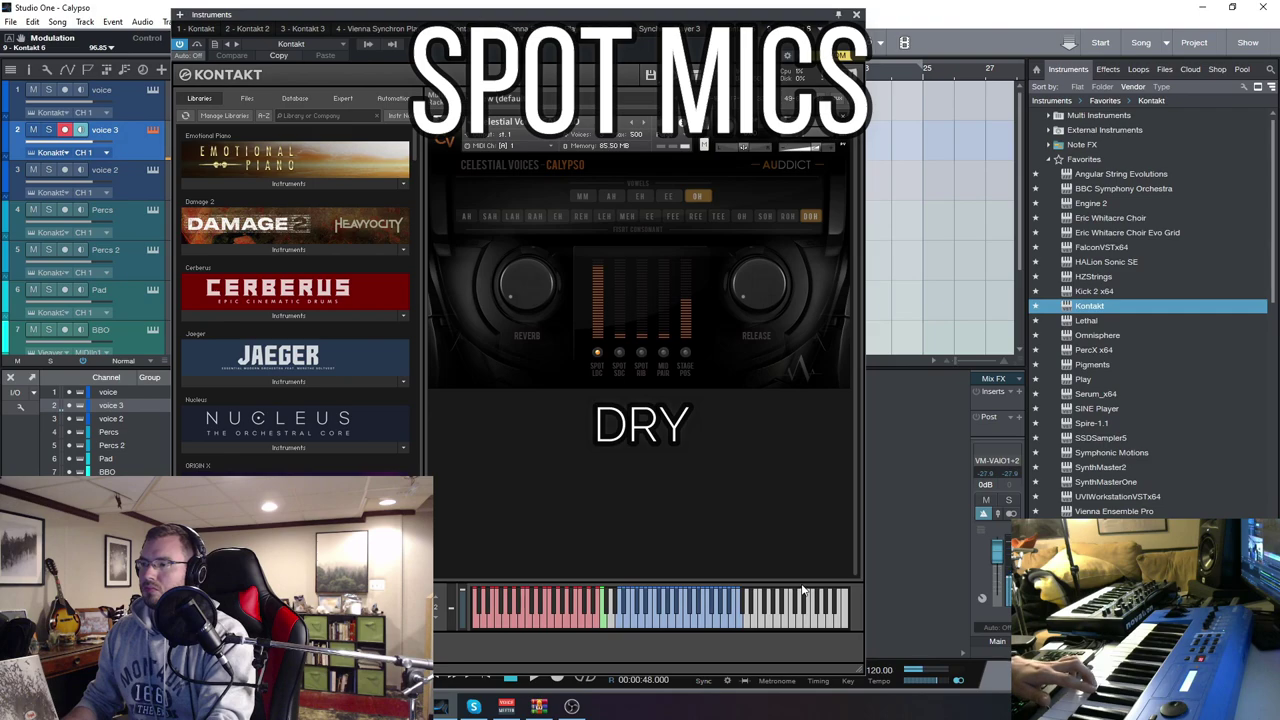
pyautogui.moveTo(755, 330); pyautogui.dragTo(803, 360)
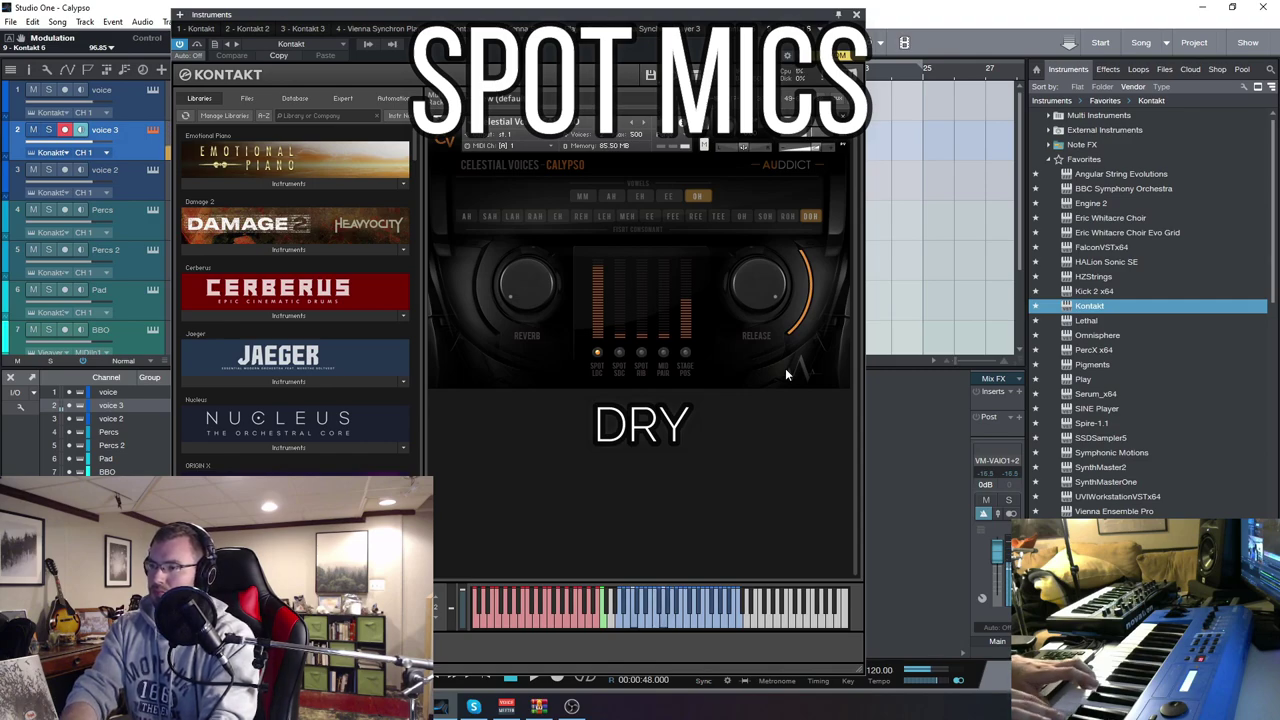
# Step: Audition the MM and AH vowels dry on the voice 3 track, readjust the reverb and close the instrument
pyautogui.click(583, 196)
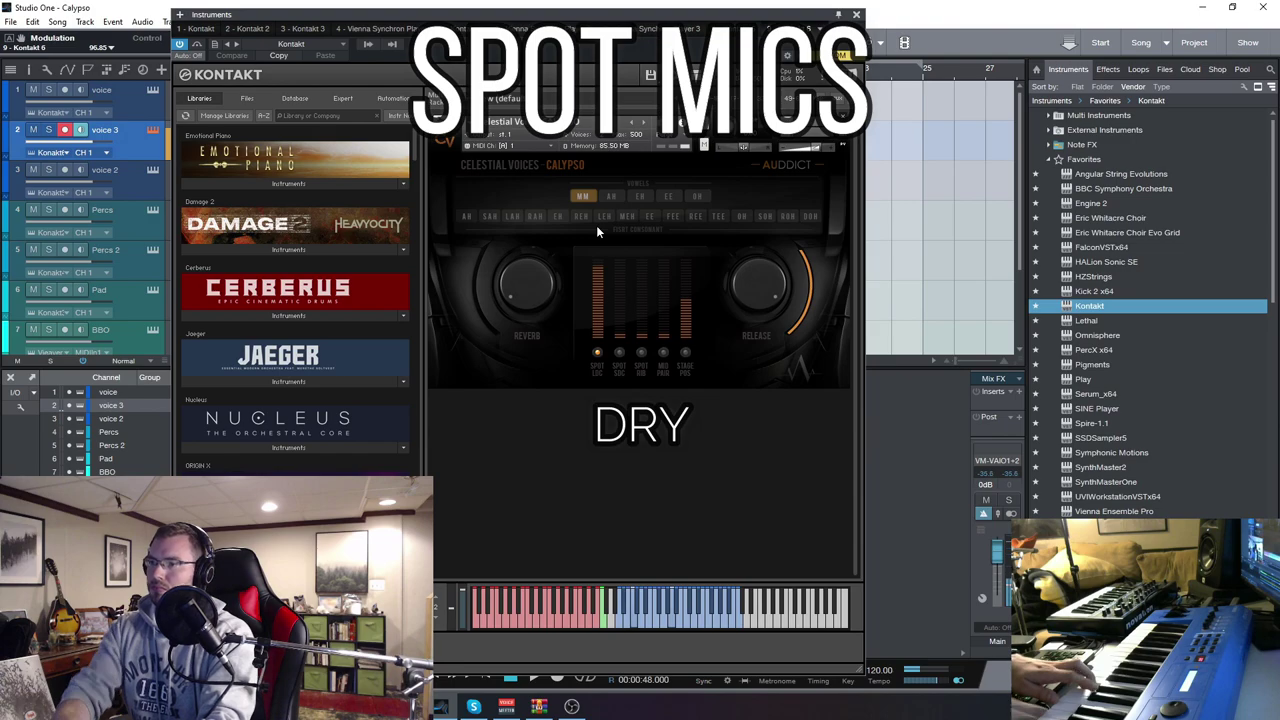
pyautogui.click(614, 196)
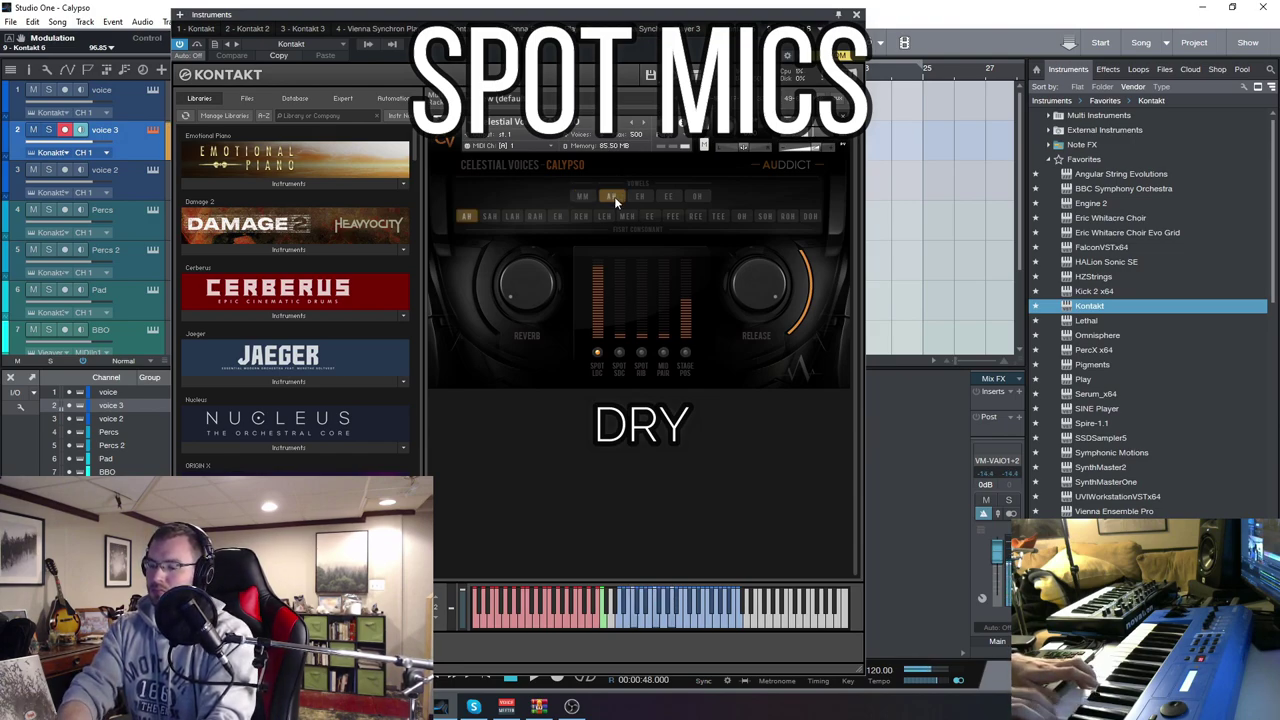
pyautogui.moveTo(533, 313); pyautogui.dragTo(533, 290)
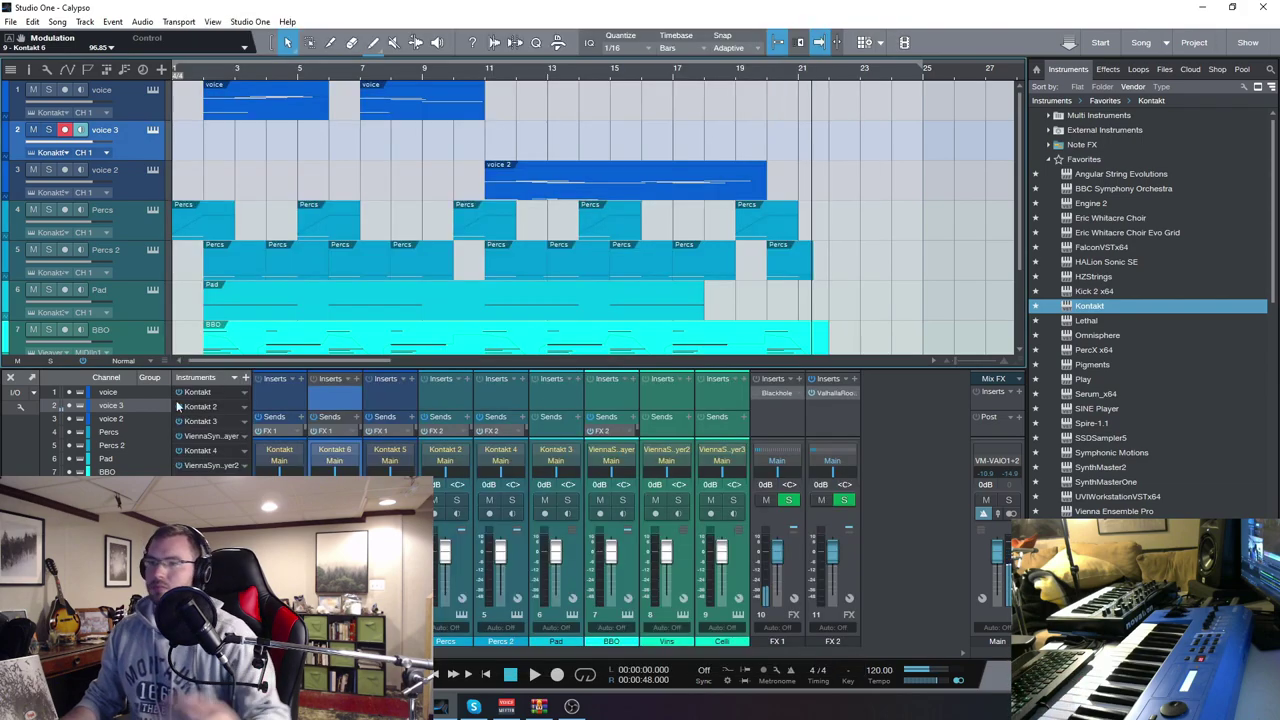
pyautogui.click(856, 14)
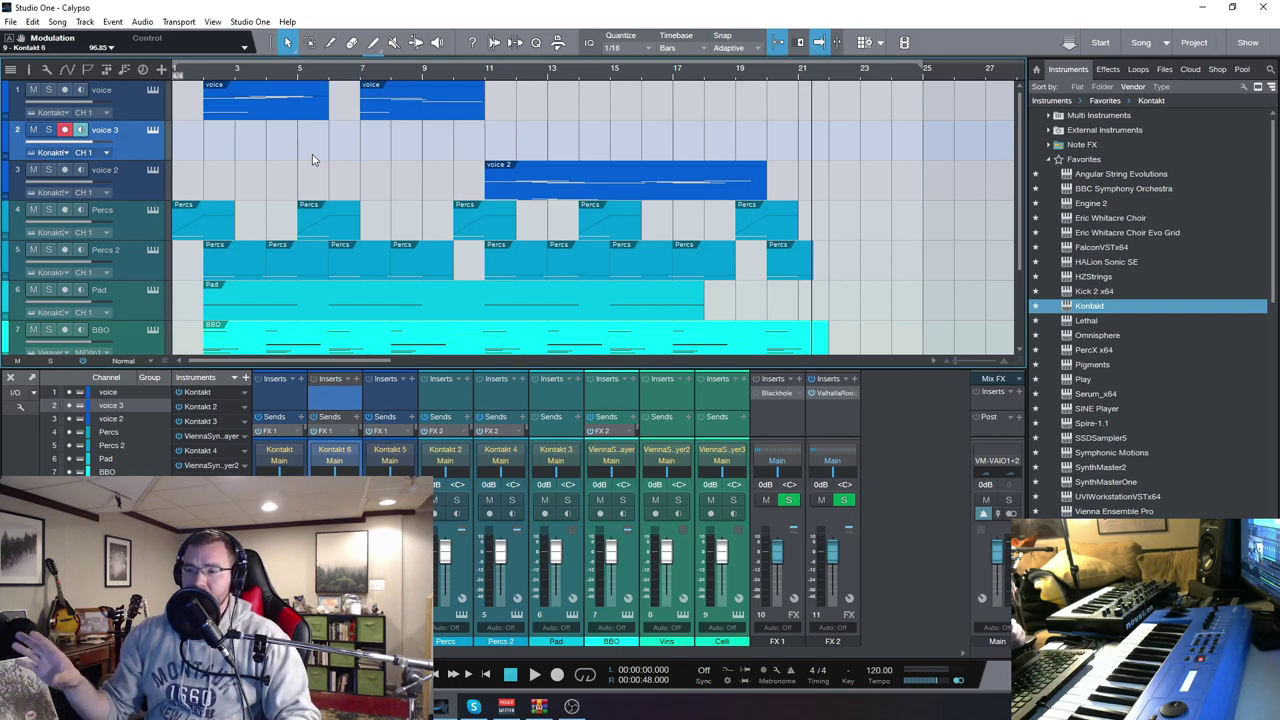
# Step: Open the voice track's Calypso instrument to examine its vowel, reverb and microphone settings, and close it
pyautogui.click(152, 91)
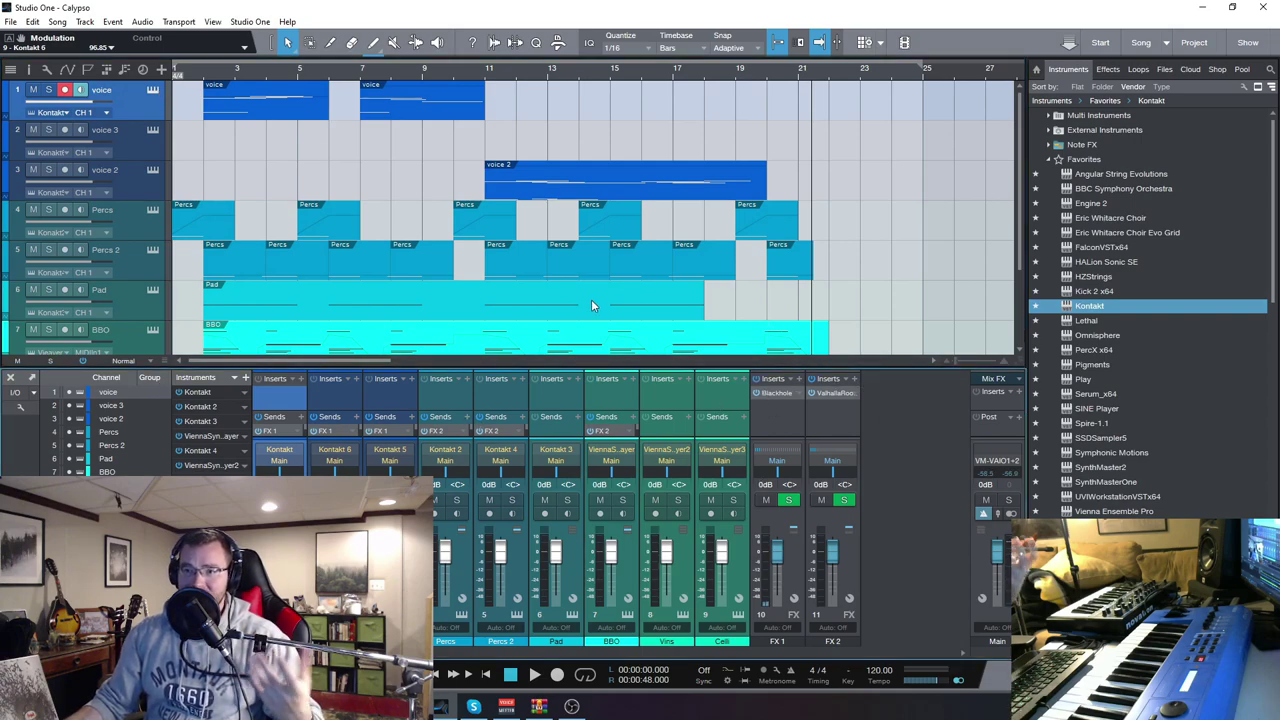
pyautogui.click(153, 92)
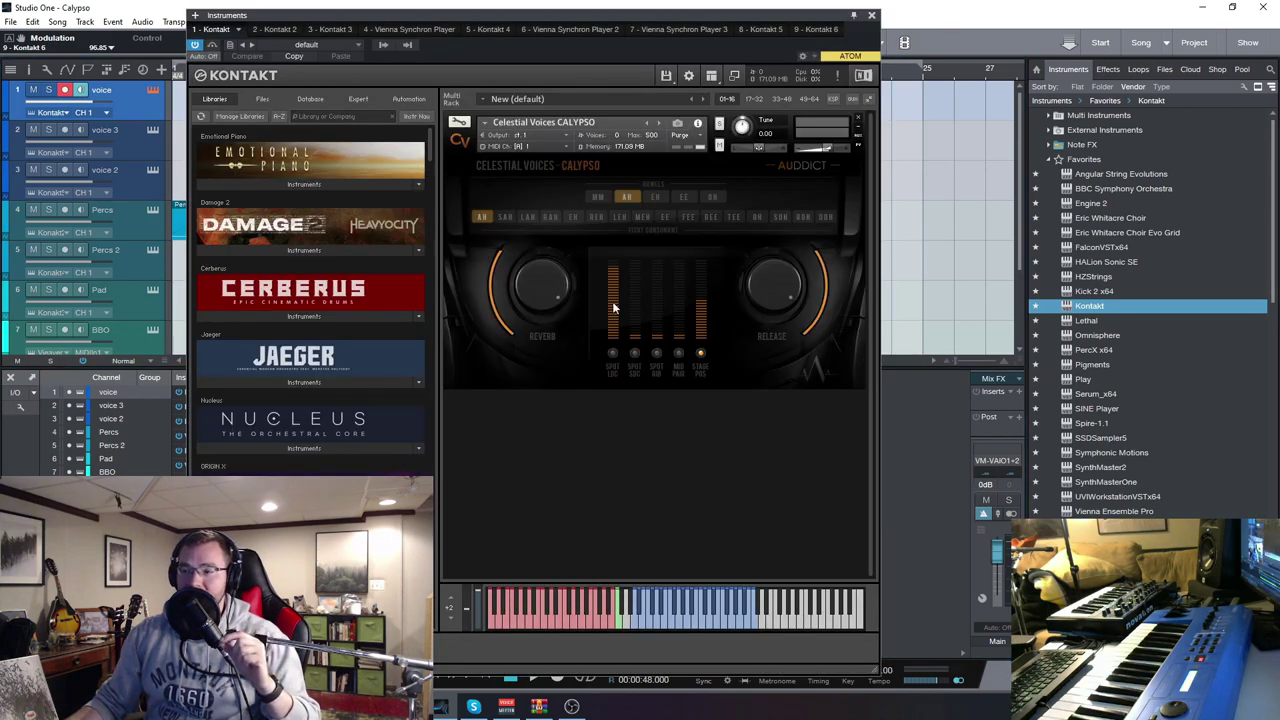
pyautogui.click(871, 15)
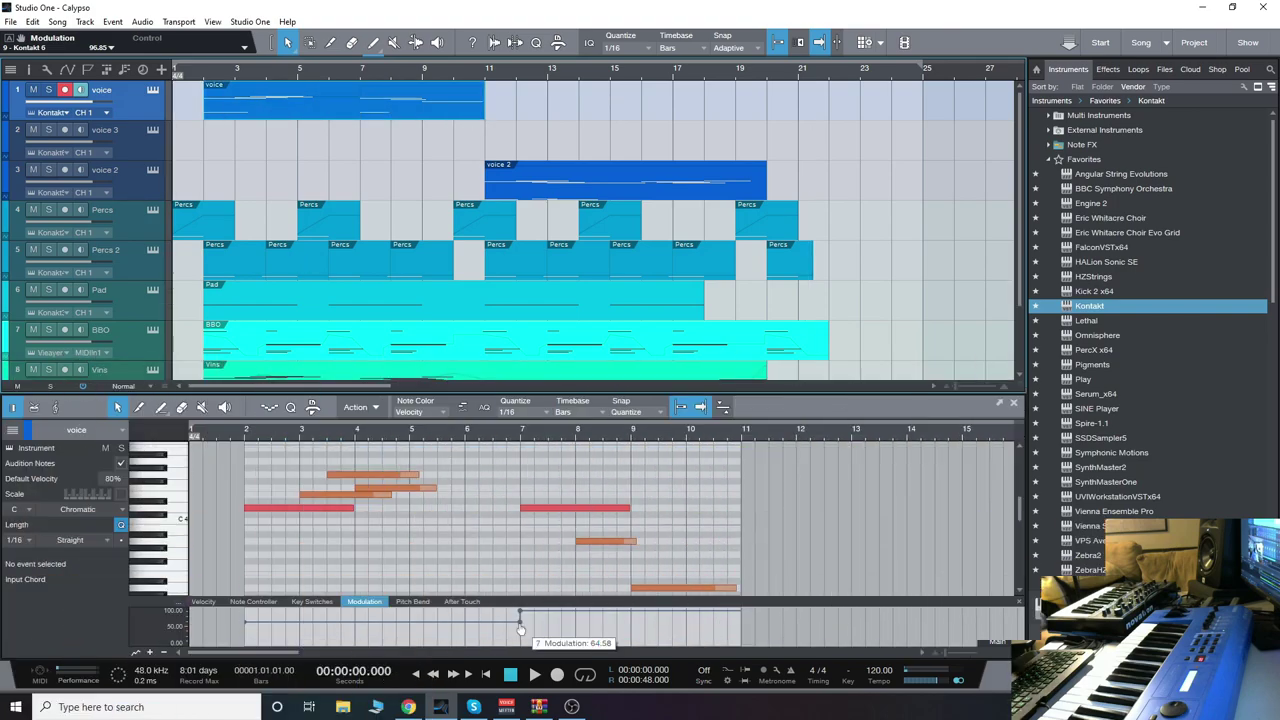
# Step: Play the song and examine the notes and modulation of the voice and voice 2 parts in the note editor
pyautogui.press('space')
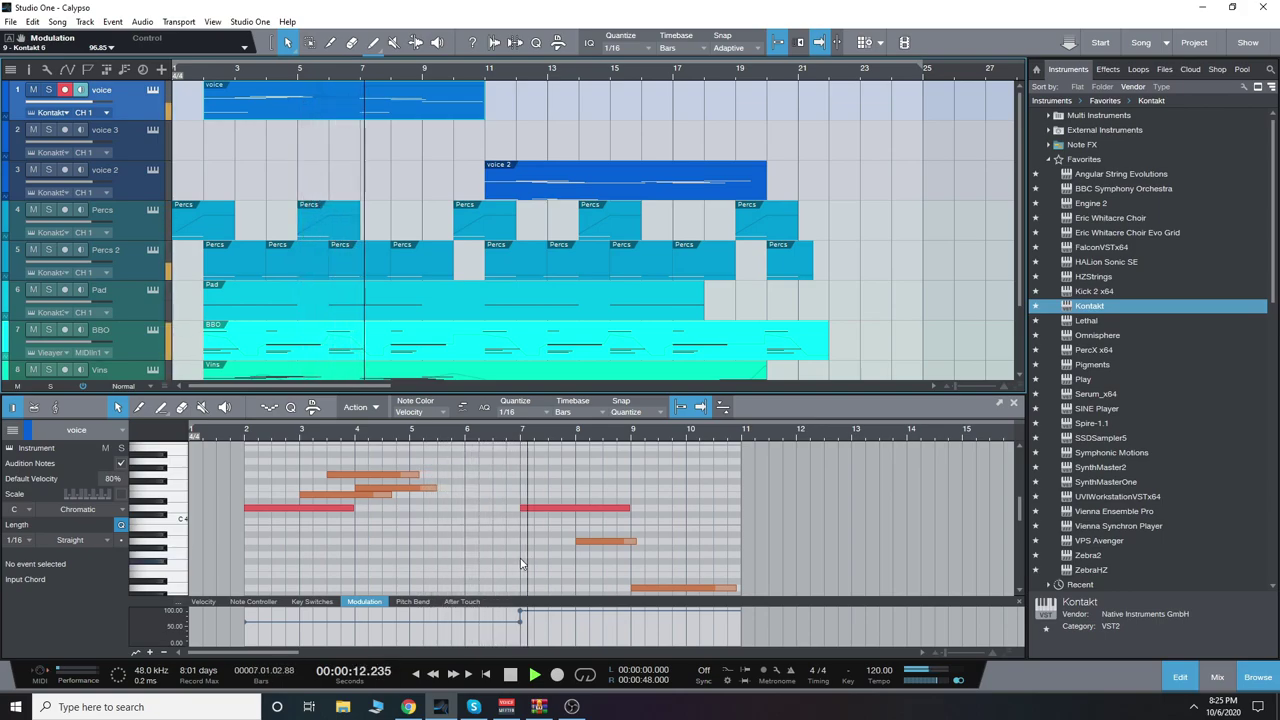
pyautogui.scroll(-1, 520, 565)
pyautogui.scroll(-1, 521, 560)
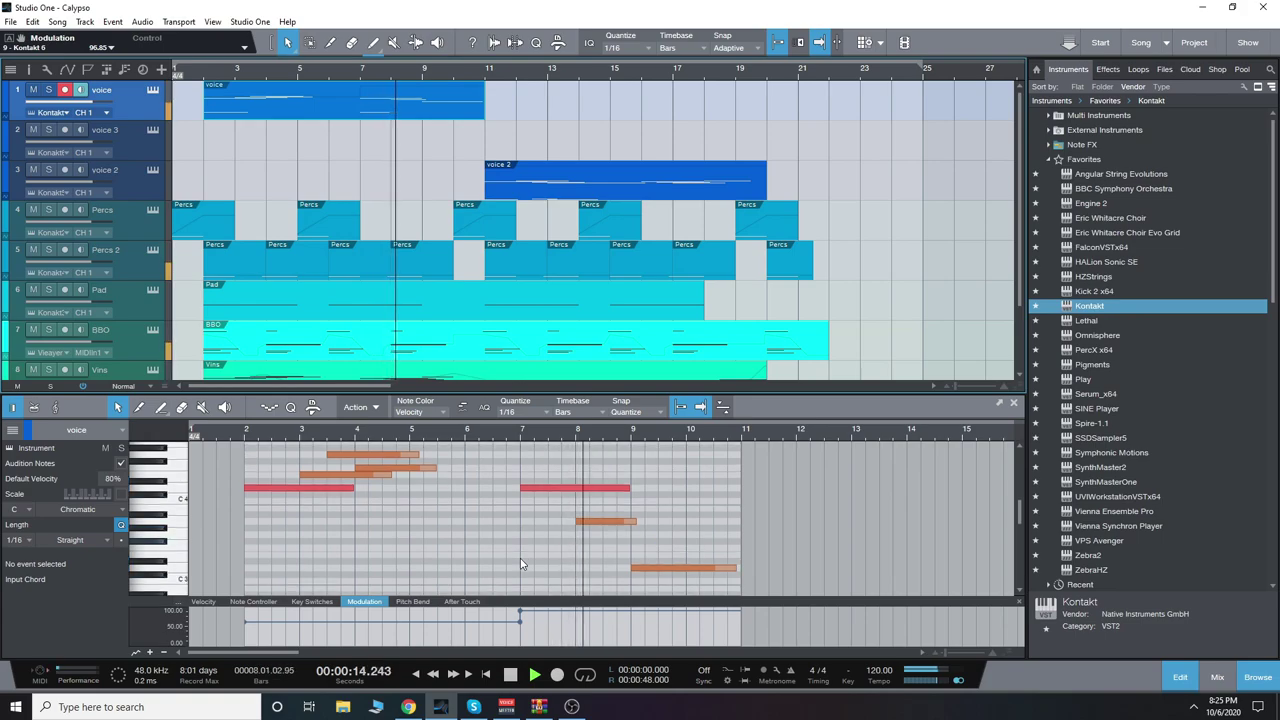
pyautogui.click(630, 182)
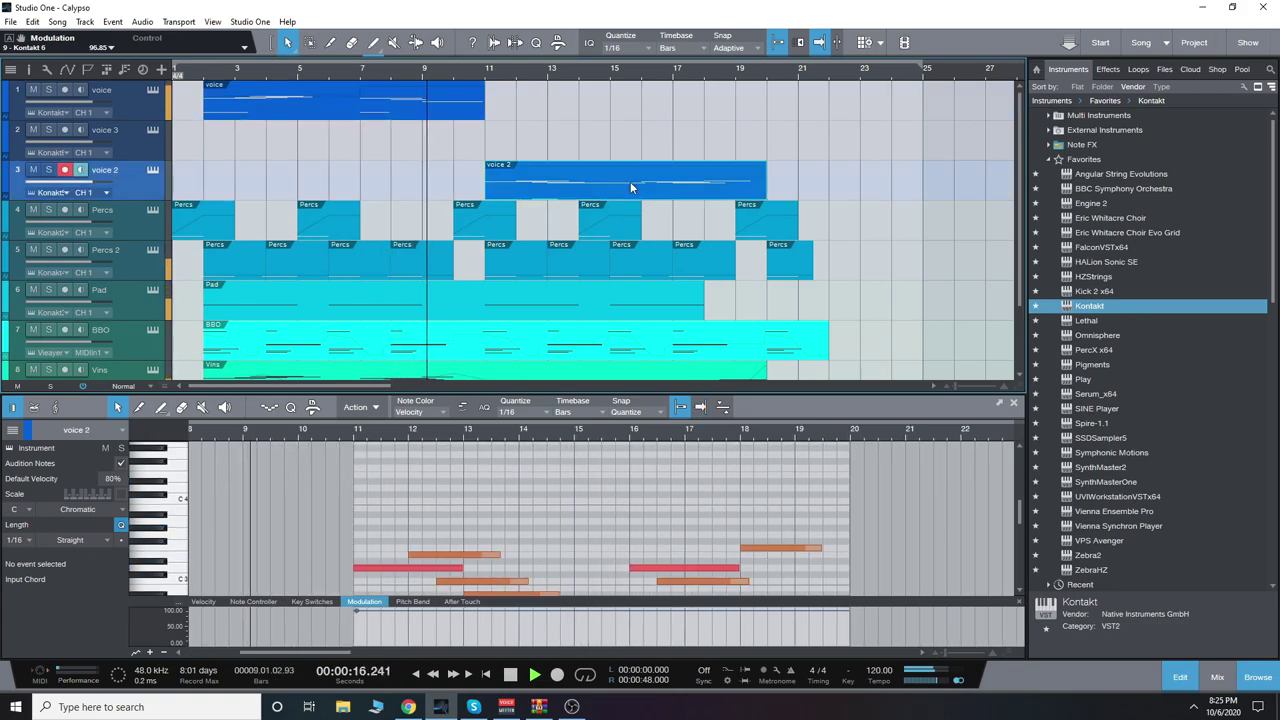
pyautogui.scroll(-1, 636, 520)
pyautogui.scroll(-2, 638, 511)
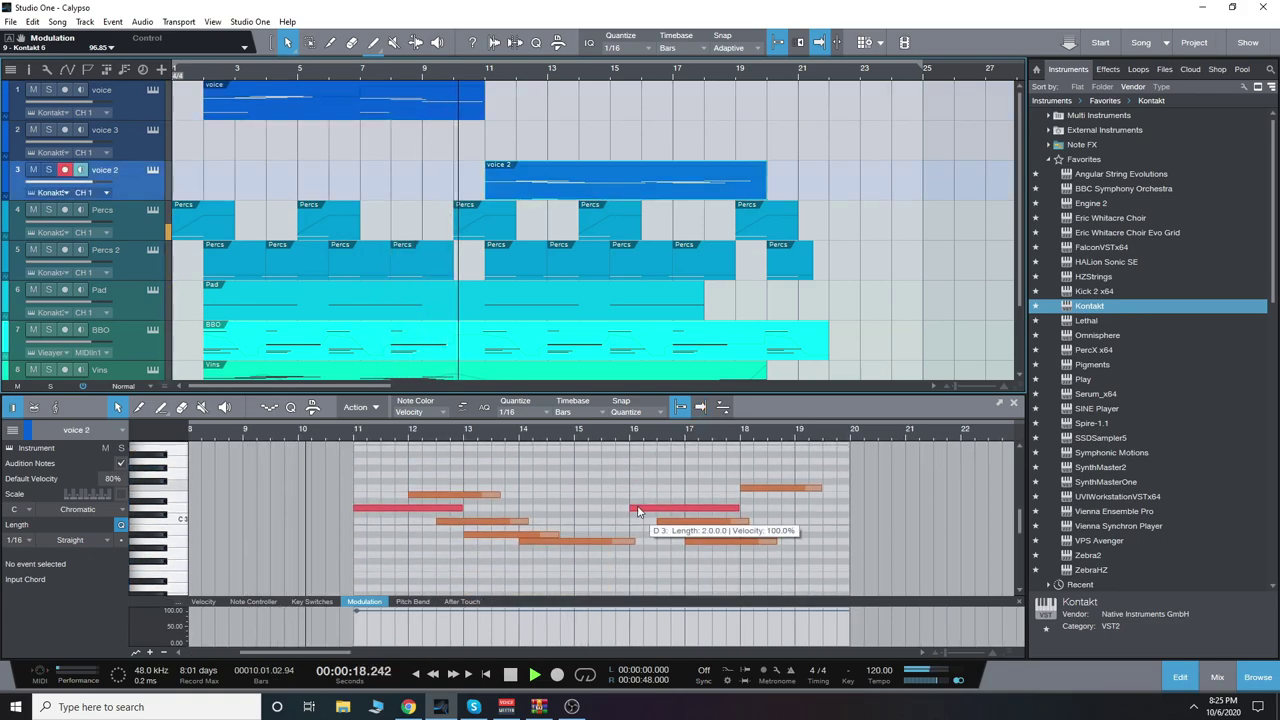